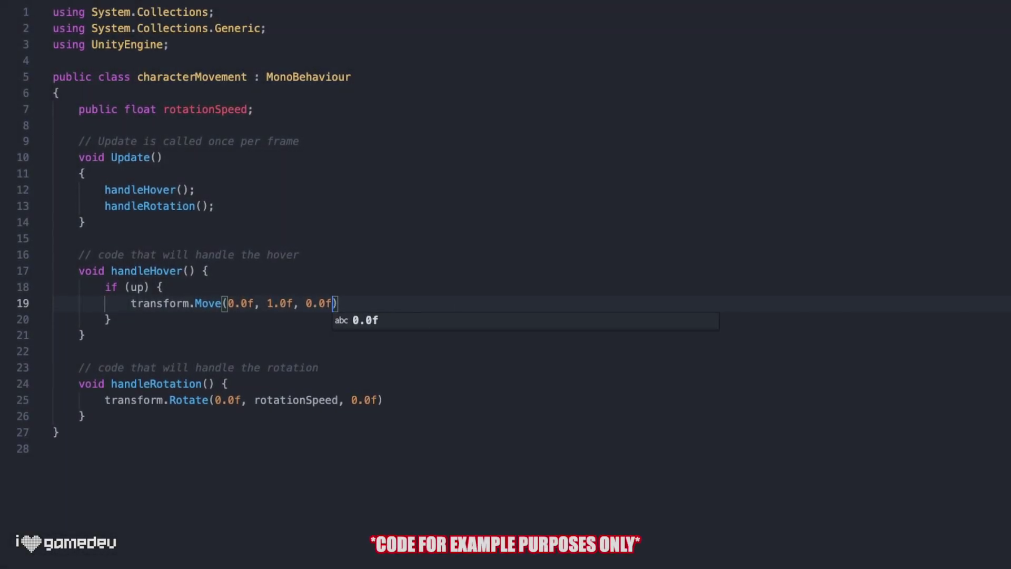
End the Move statement with a semicolon and add an else block calling transform.Move(0.0f, -1.0f, 0.0f);.
{"action": "type", "text": ";"}
{"action": "key", "text": "Down"}
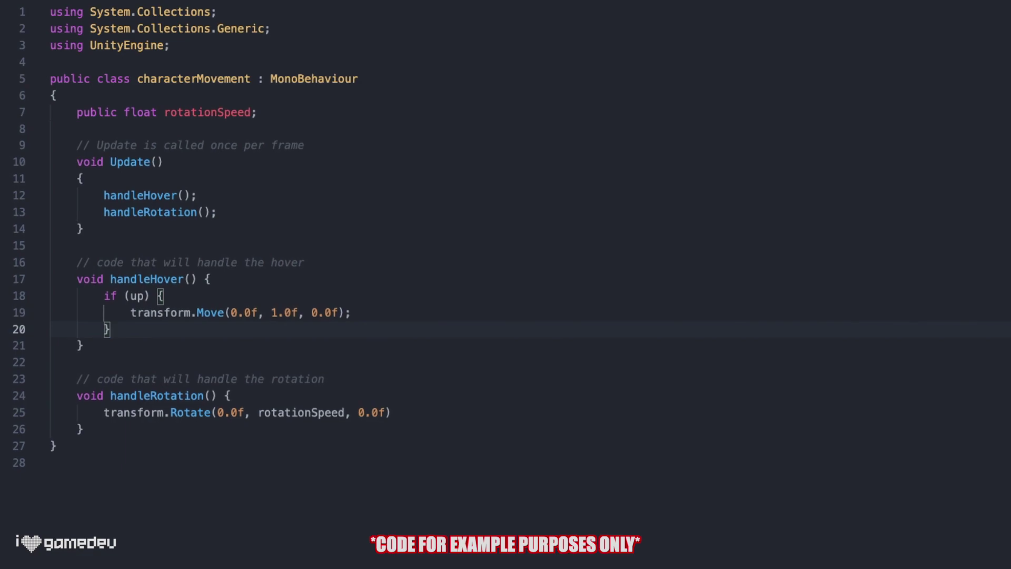
{"action": "type", "text": "else {"}
{"action": "key", "text": "Return"}
{"action": "type", "text": "transform"}
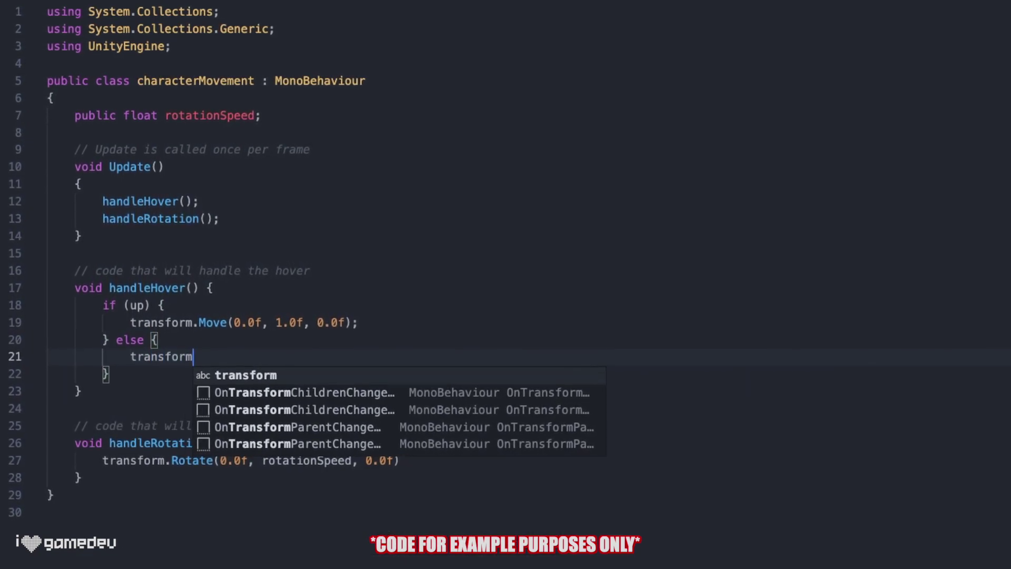
{"action": "type", "text": ".Move(0.0f, -1"}
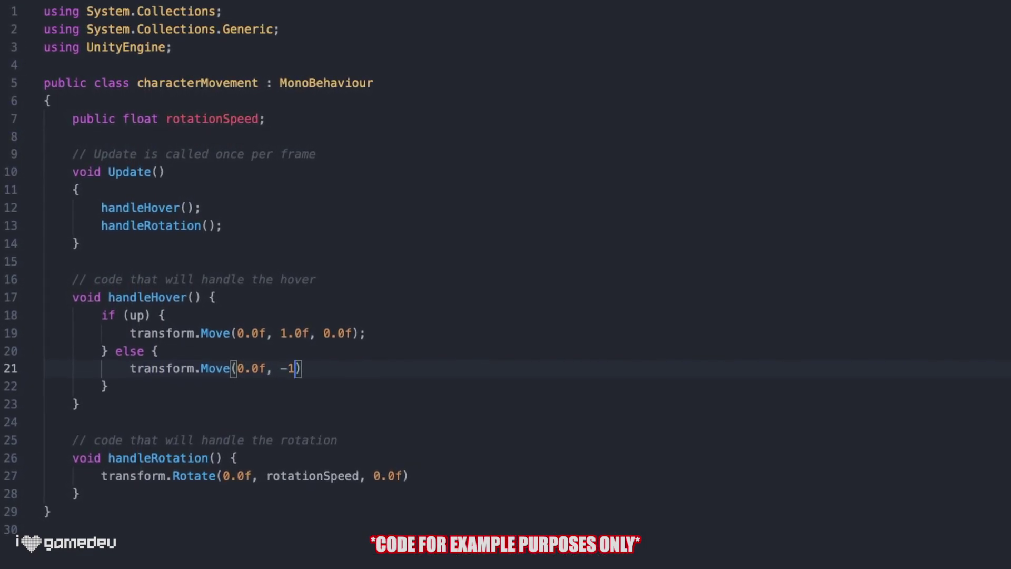
{"action": "type", "text": ".0f, 0.0f);"}
Add the missing semicolon at the end of the Rotate call.
{"action": "left_click", "coordinate": [238, 458]}
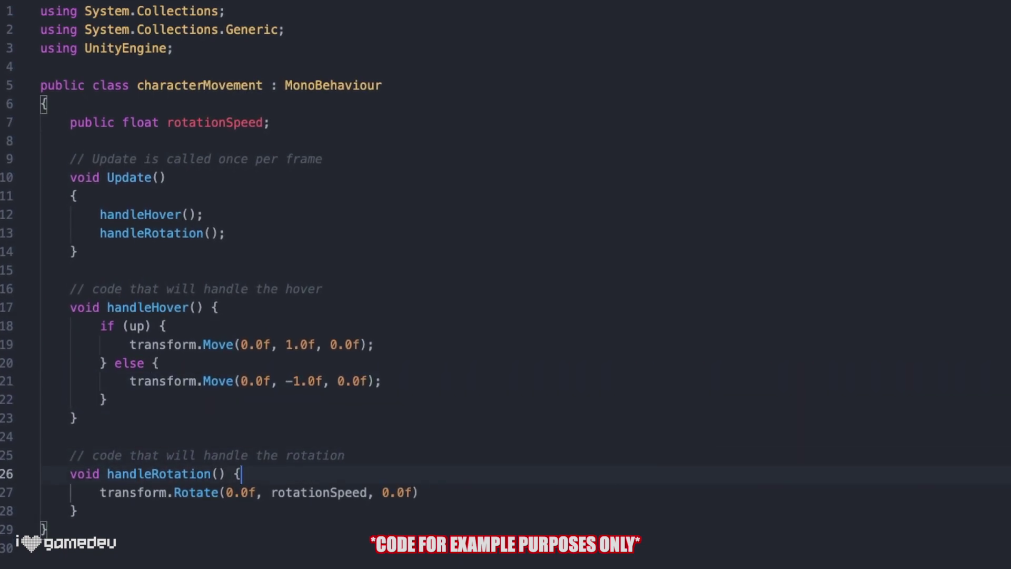
{"action": "key", "text": "Down"}
{"action": "key", "text": "End"}
{"action": "type", "text": ";"}
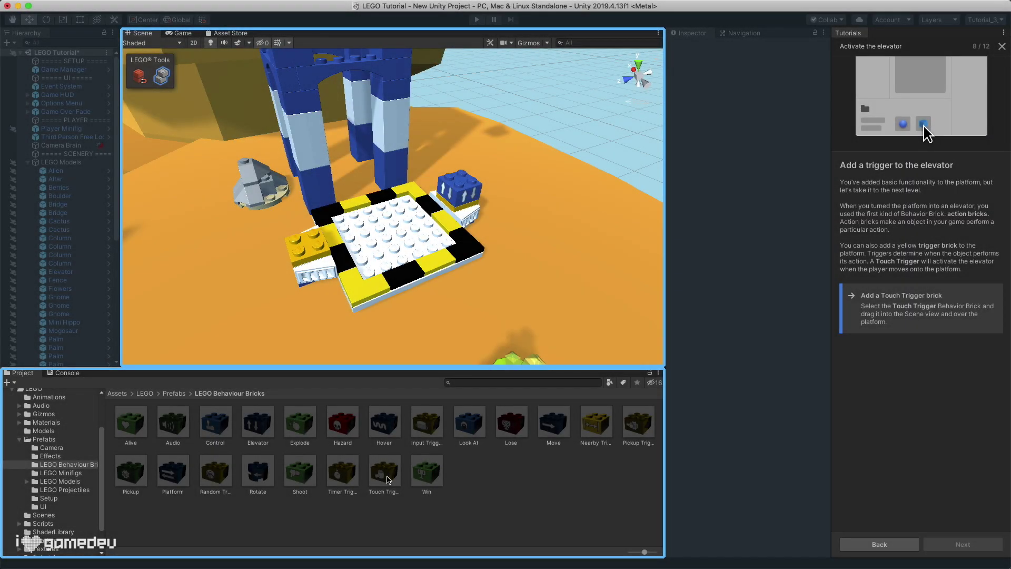
Drop the Touch Trigger brick onto the elevator platform and walk the minifigure onto it.
{"action": "left_click_drag", "start_coordinate": [389, 479], "coordinate": [304, 243]}
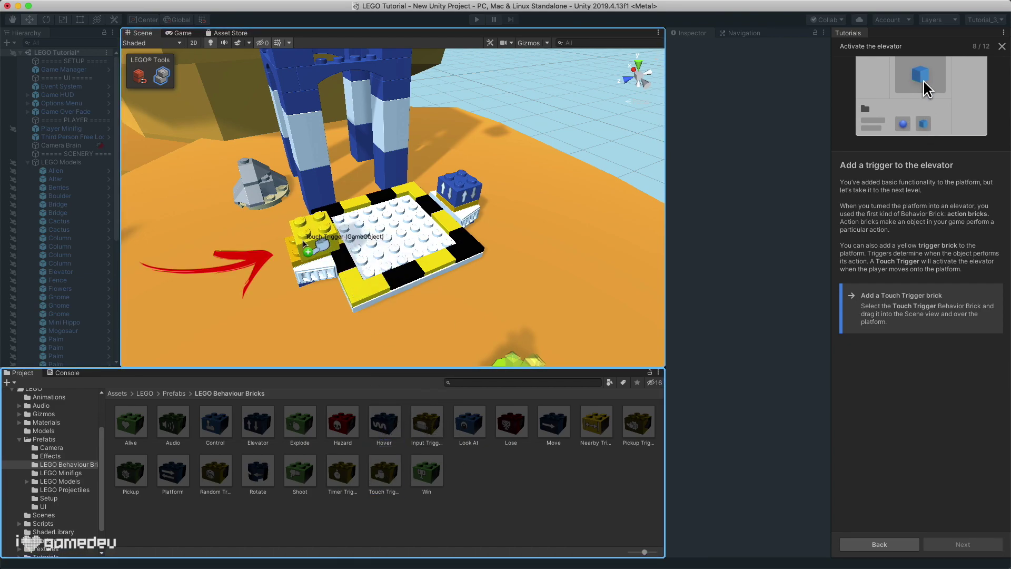
{"action": "left_click_drag", "start_coordinate": [304, 243], "coordinate": [304, 243]}
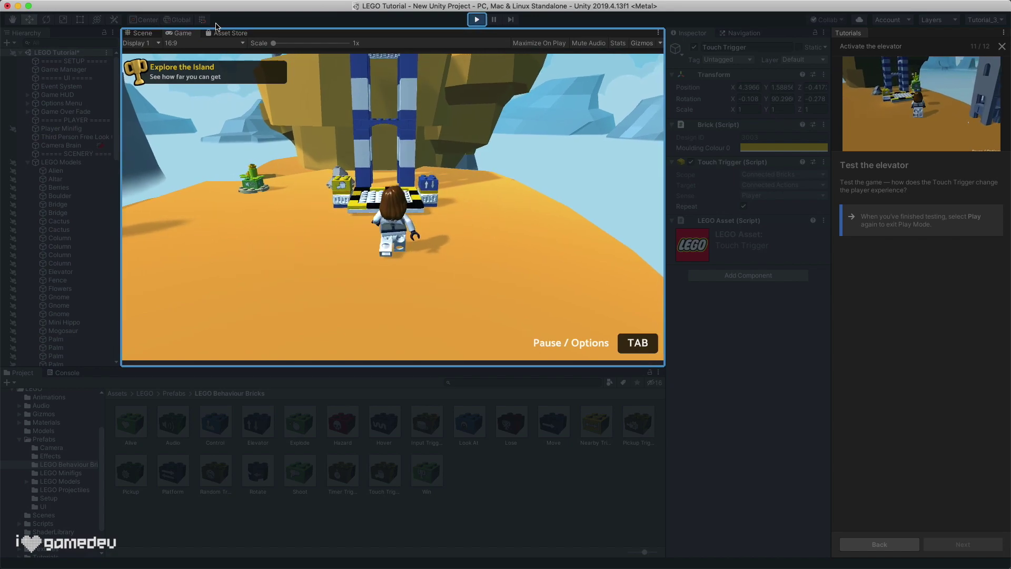
{"action": "key", "text": "w"}
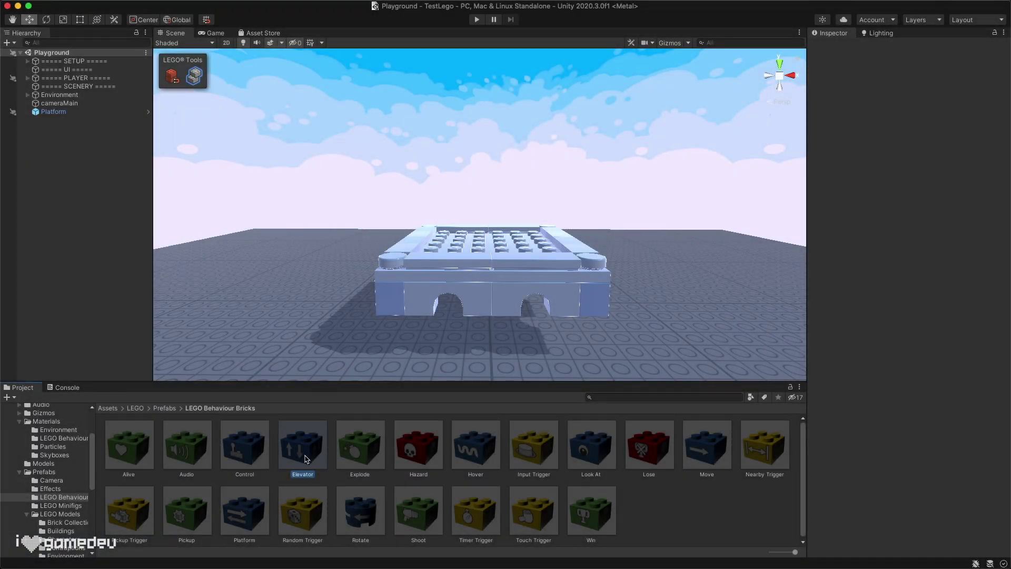
Place an Elevator brick on the platform and test it lifting in Play mode.
{"action": "left_click_drag", "start_coordinate": [312, 436], "coordinate": [499, 251]}
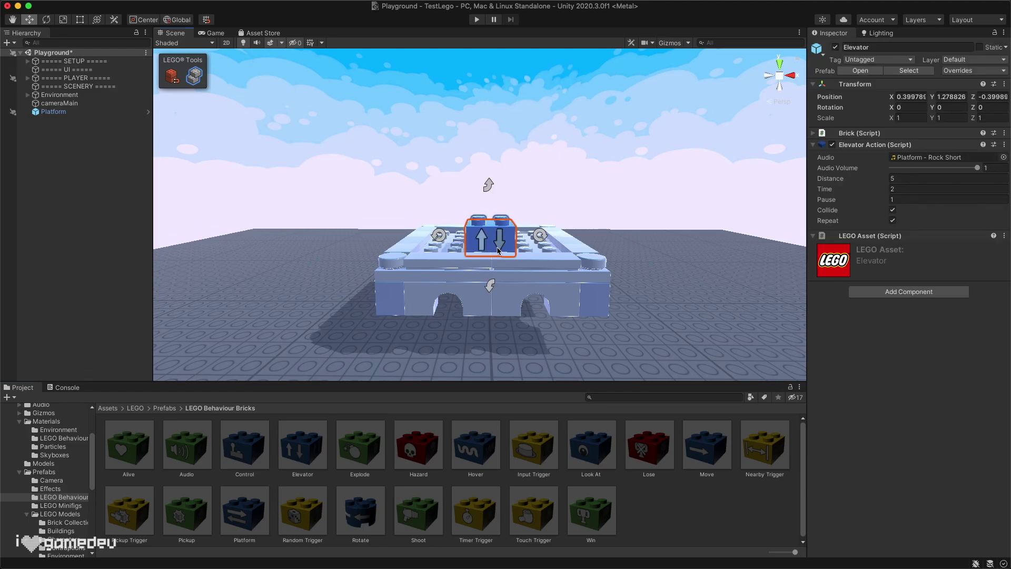
{"action": "left_click", "coordinate": [477, 20]}
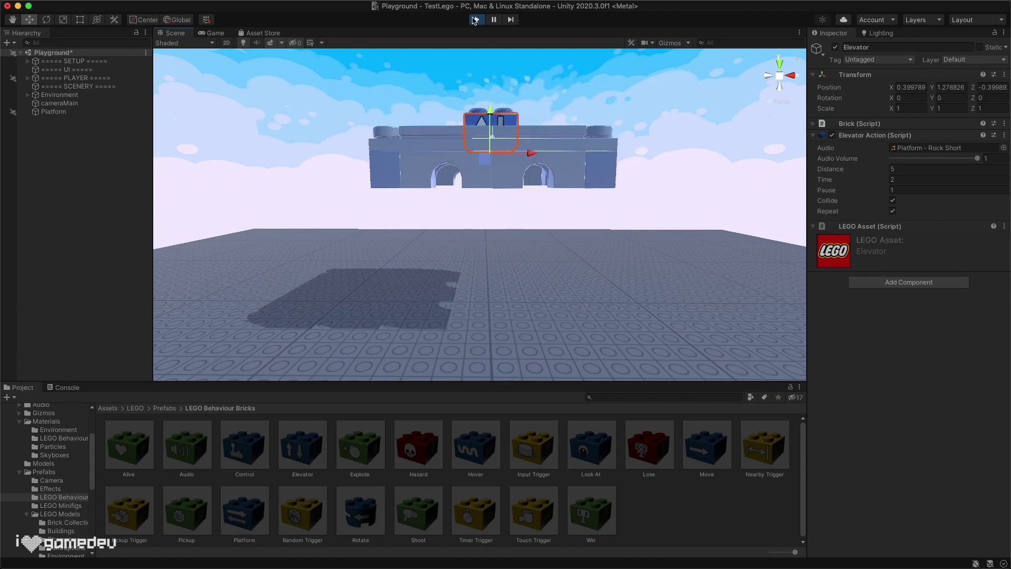
{"action": "left_click", "coordinate": [477, 19]}
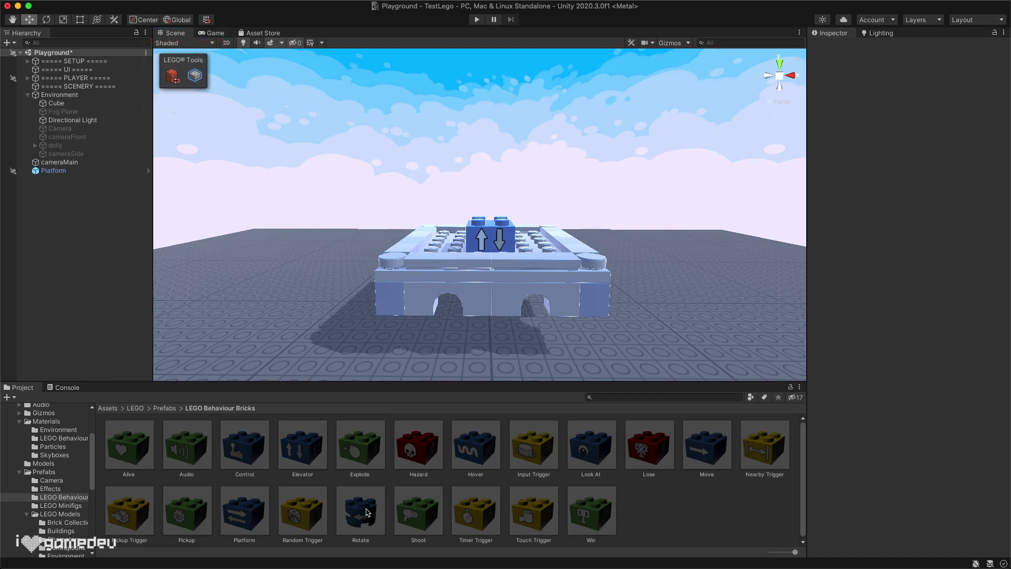
Stack a Rotate brick on the Elevator, then move it along X off the stack.
{"action": "mouse_move", "coordinate": [368, 512]}
{"action": "left_mouse_down"}
{"action": "mouse_move", "coordinate": [495, 216]}
{"action": "mouse_move", "coordinate": [502, 242]}
{"action": "mouse_move", "coordinate": [449, 315]}
{"action": "mouse_move", "coordinate": [507, 240]}
{"action": "mouse_move", "coordinate": [502, 225]}
{"action": "left_mouse_up"}
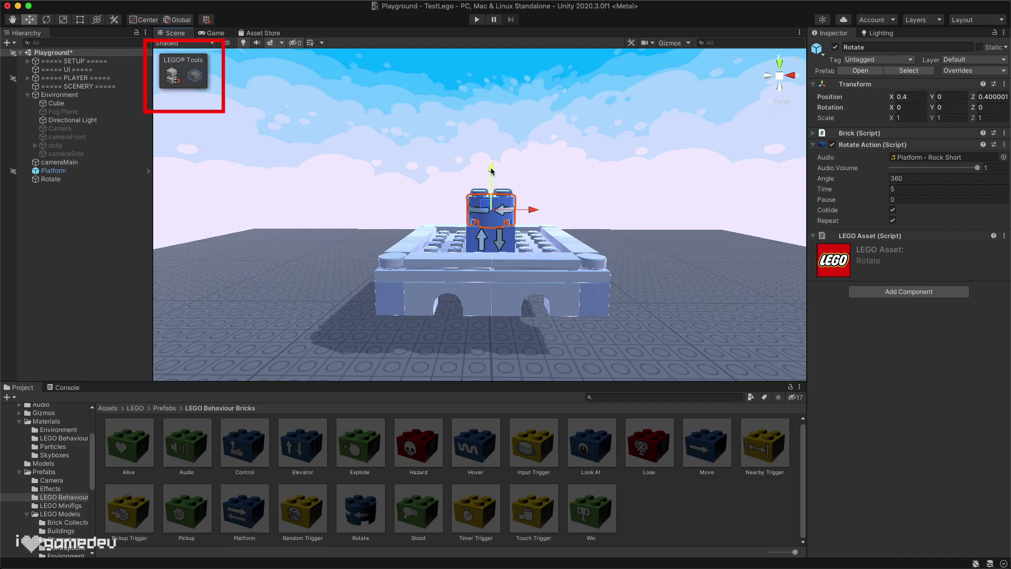
{"action": "mouse_move", "coordinate": [491, 170]}
{"action": "left_mouse_down"}
{"action": "mouse_move", "coordinate": [491, 137]}
{"action": "mouse_move", "coordinate": [493, 189]}
{"action": "mouse_move", "coordinate": [497, 171]}
{"action": "left_mouse_up"}
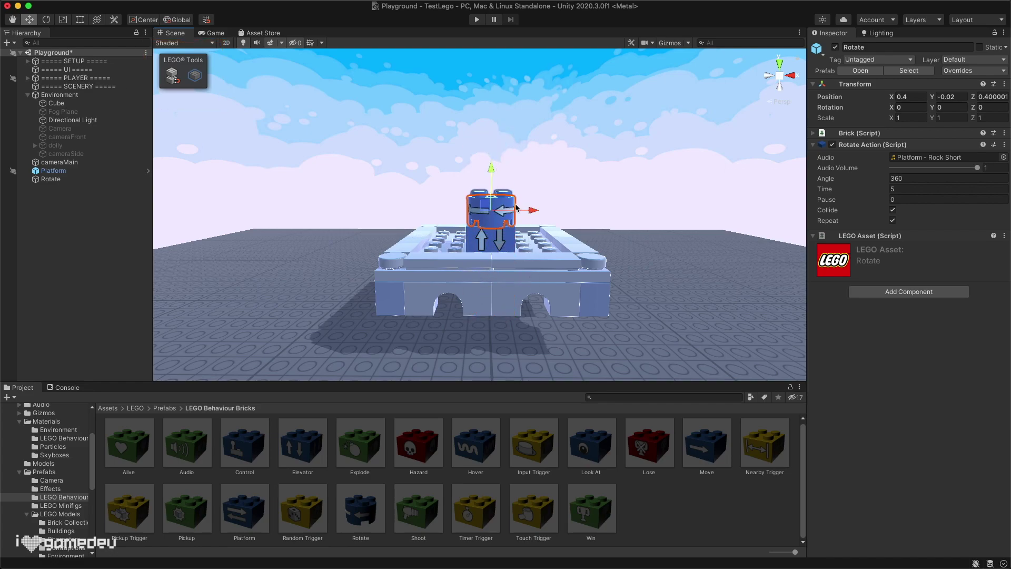
{"action": "left_click_drag", "start_coordinate": [506, 211], "coordinate": [593, 222]}
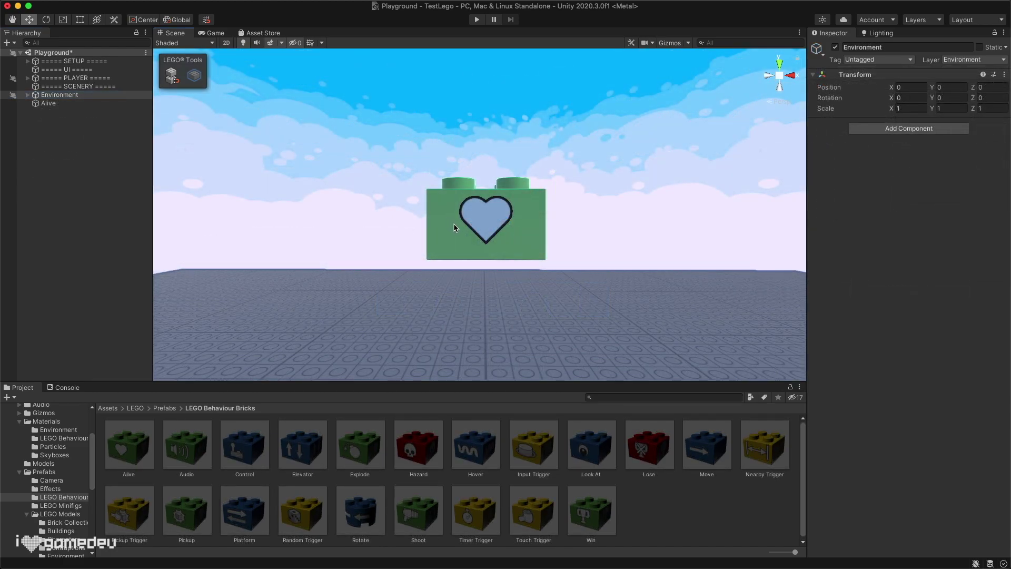
Select the Alive brick and change its Audio clip to Alive - Roberta.
{"action": "left_click", "coordinate": [461, 206]}
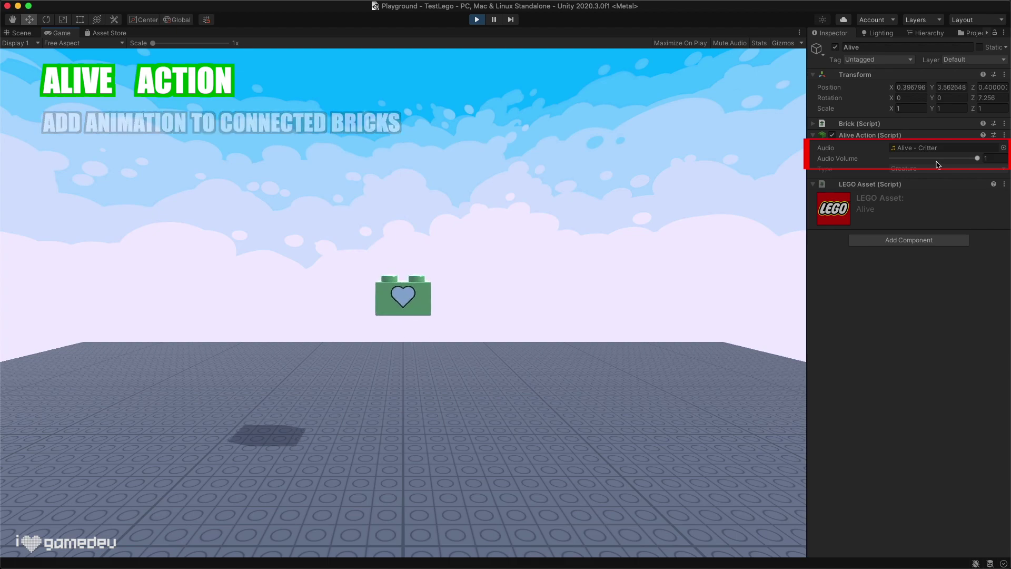
{"action": "left_click", "coordinate": [1004, 148]}
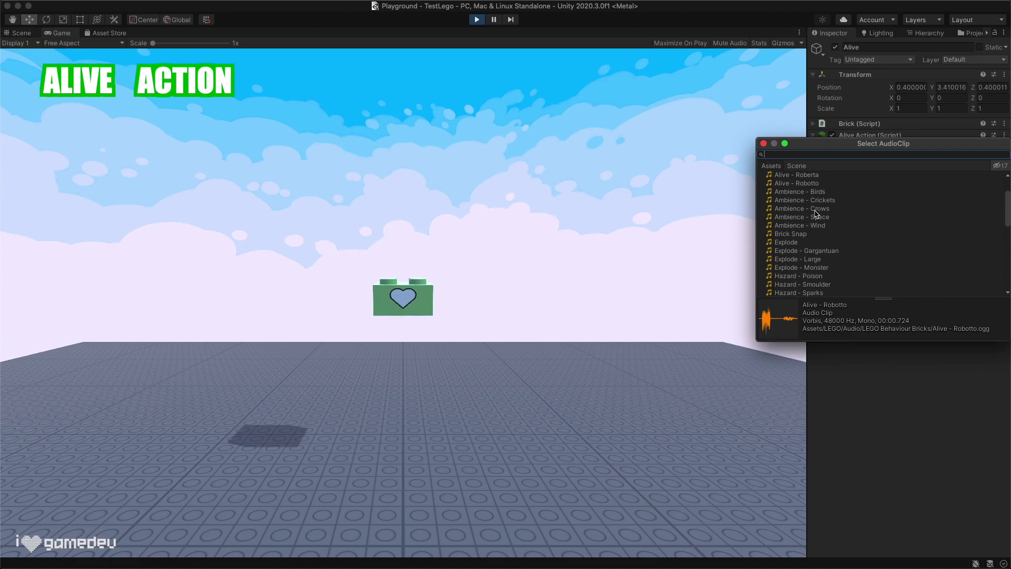
{"action": "scroll", "coordinate": [814, 196], "scroll_direction": "up", "scroll_amount": 3}
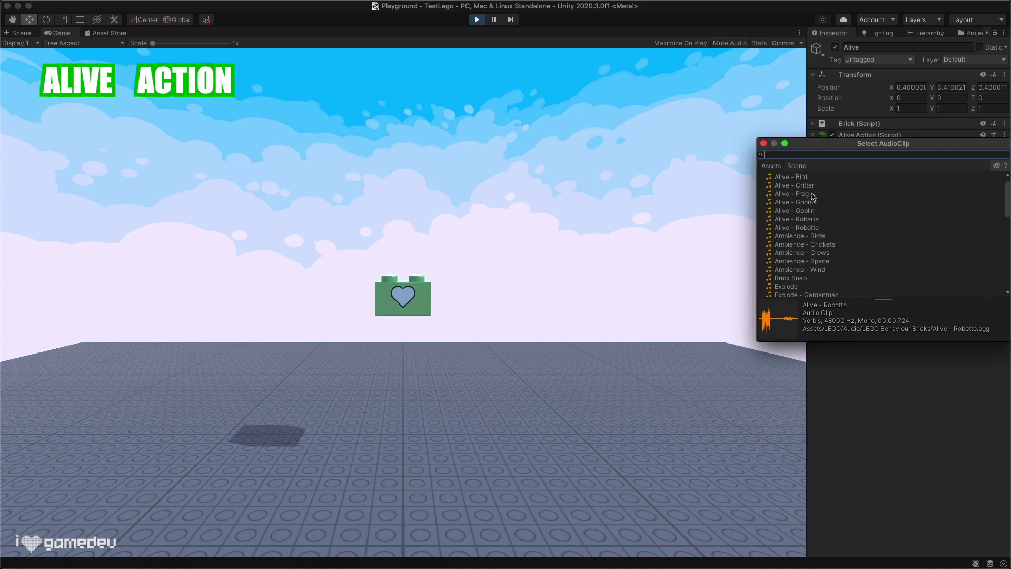
{"action": "double_click", "coordinate": [810, 220]}
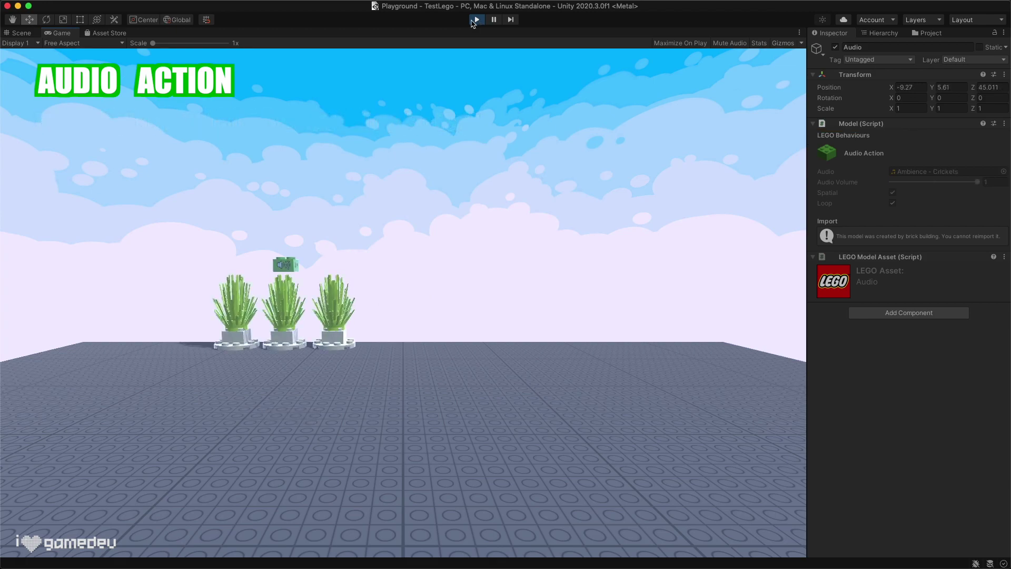
Walk the minifigure toward the plants and back to hear the crickets fade.
{"action": "key", "text": "w"}
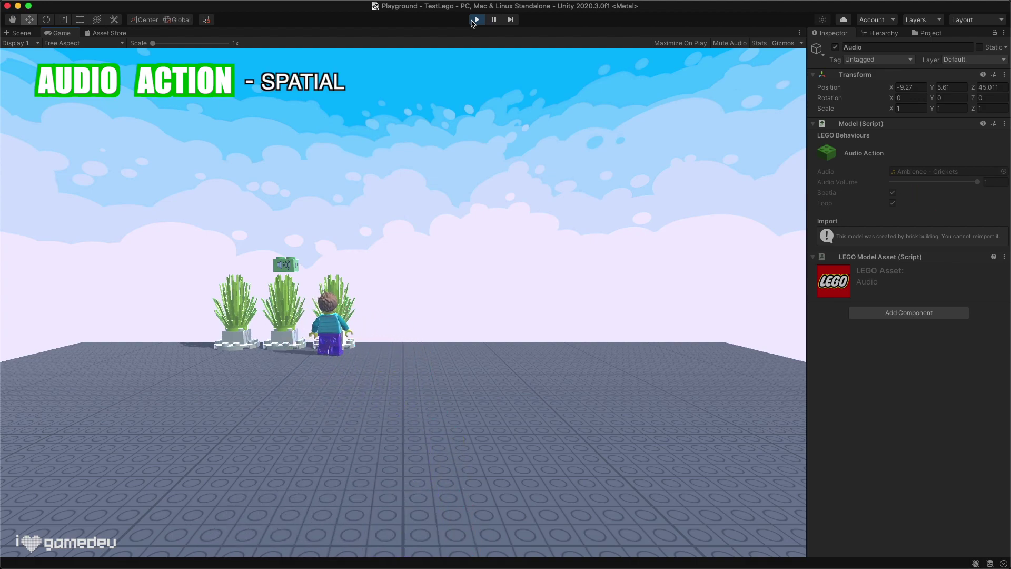
{"action": "key", "text": "s"}
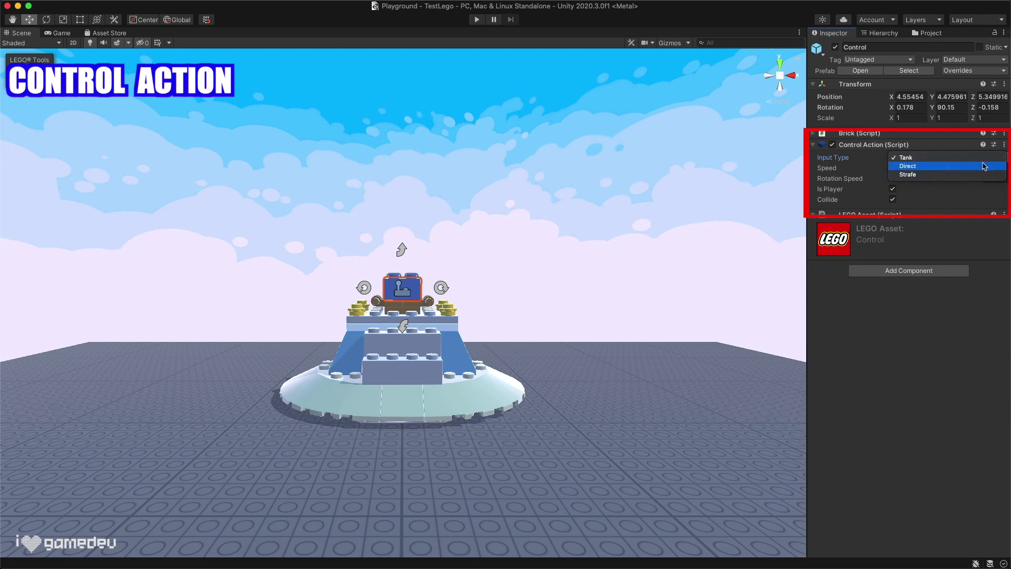
Set the Control Action's Input Type to Strafe and start driving the hovercraft in Play mode.
{"action": "left_click", "coordinate": [985, 166]}
{"action": "left_click", "coordinate": [477, 19]}
{"action": "key", "text": "Left"}
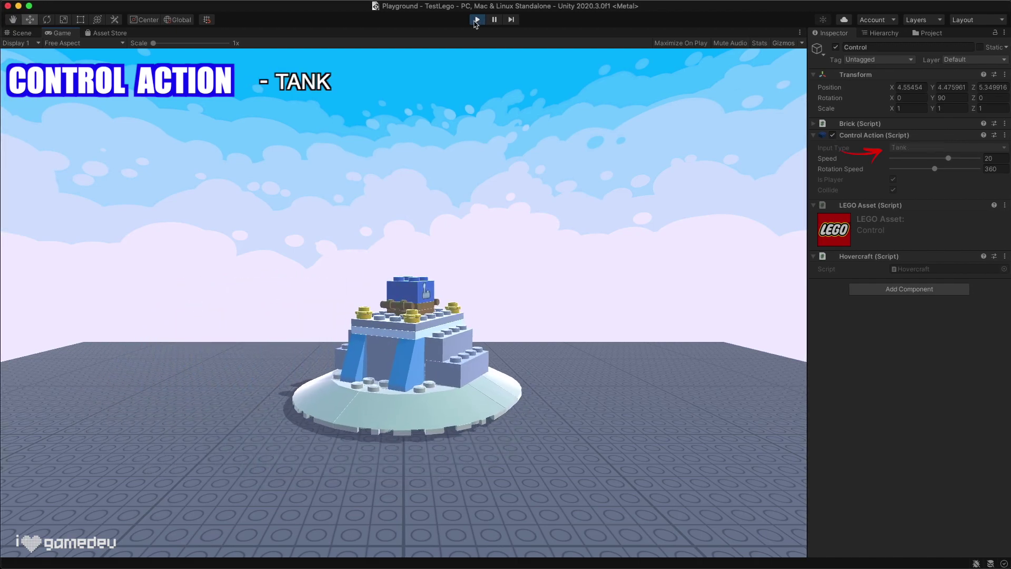
{"action": "key", "text": "Right"}
{"action": "key", "text": "Up"}
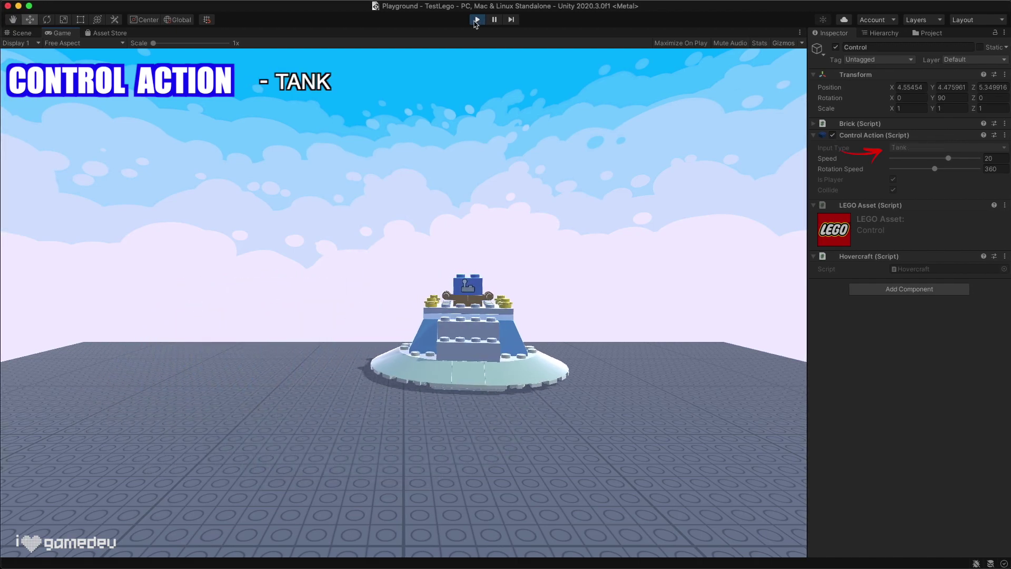
{"action": "key", "text": "Up"}
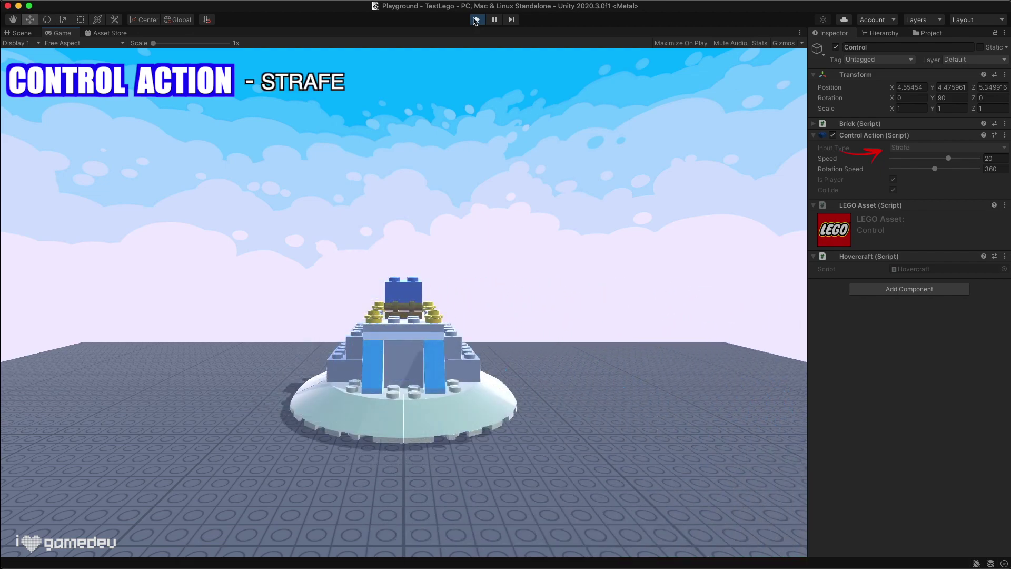
Strafe the hovercraft left and right, then raise Rotation Speed to 360.
{"action": "key", "text": "Left"}
{"action": "key", "text": "Right"}
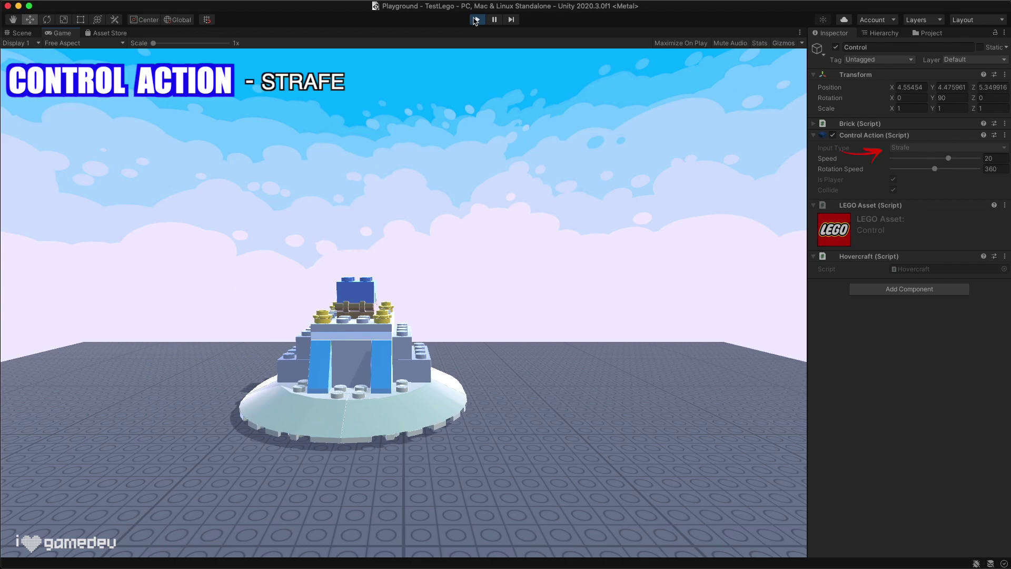
{"action": "key", "text": "Left"}
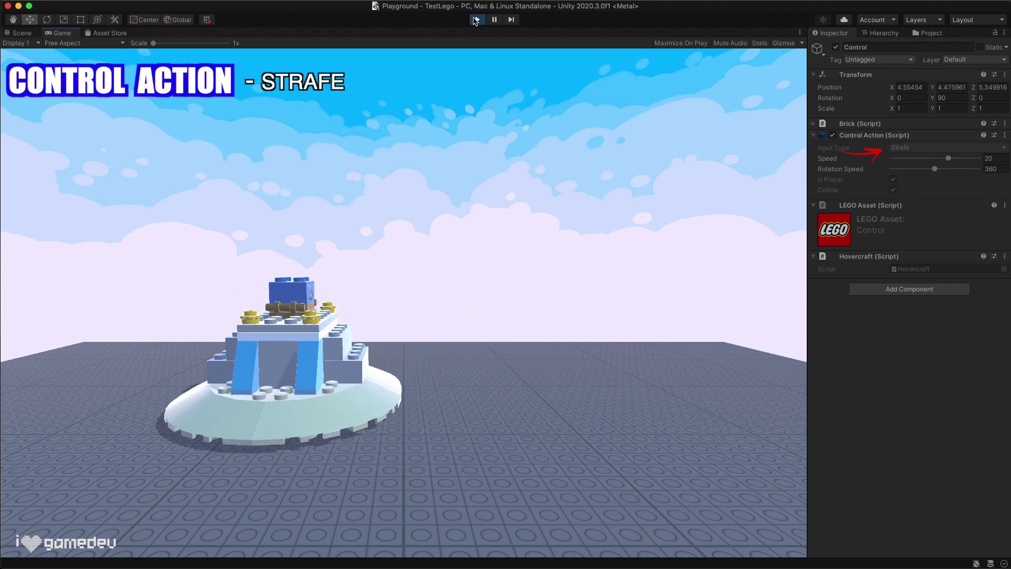
{"action": "key", "text": "Up"}
{"action": "key", "text": "Right"}
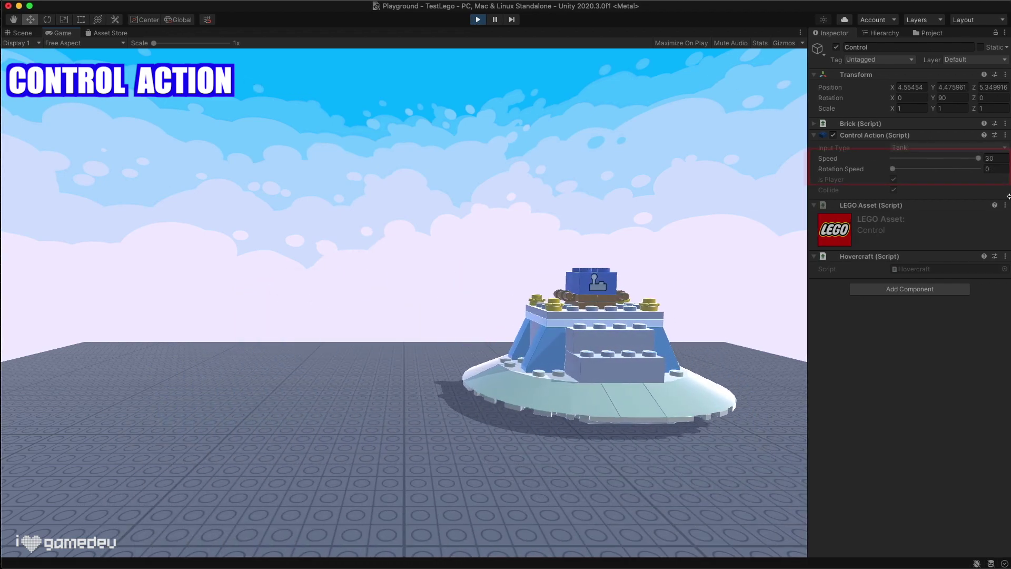
{"action": "key", "text": "Up"}
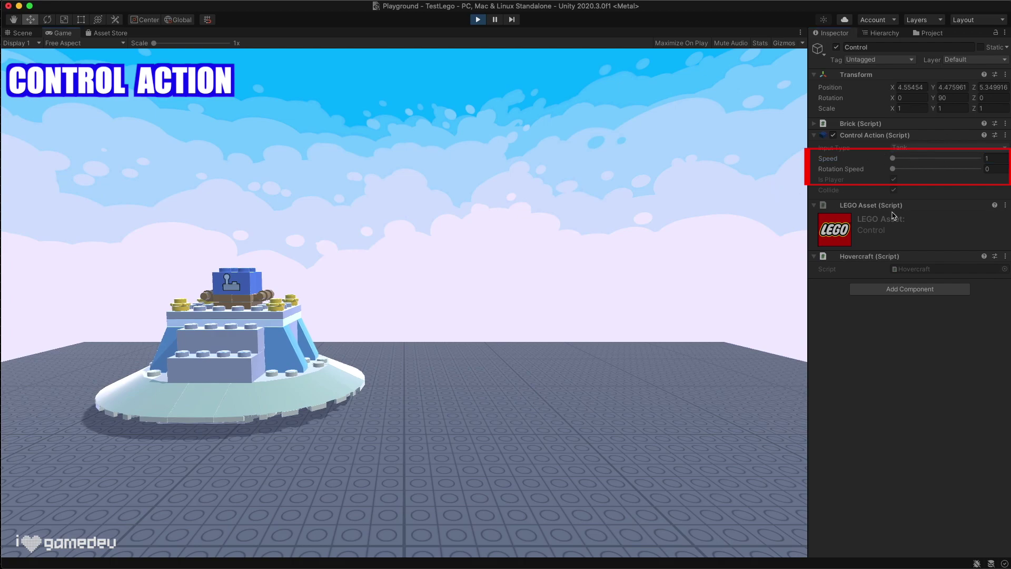
{"action": "left_click_drag", "start_coordinate": [893, 168], "coordinate": [990, 164]}
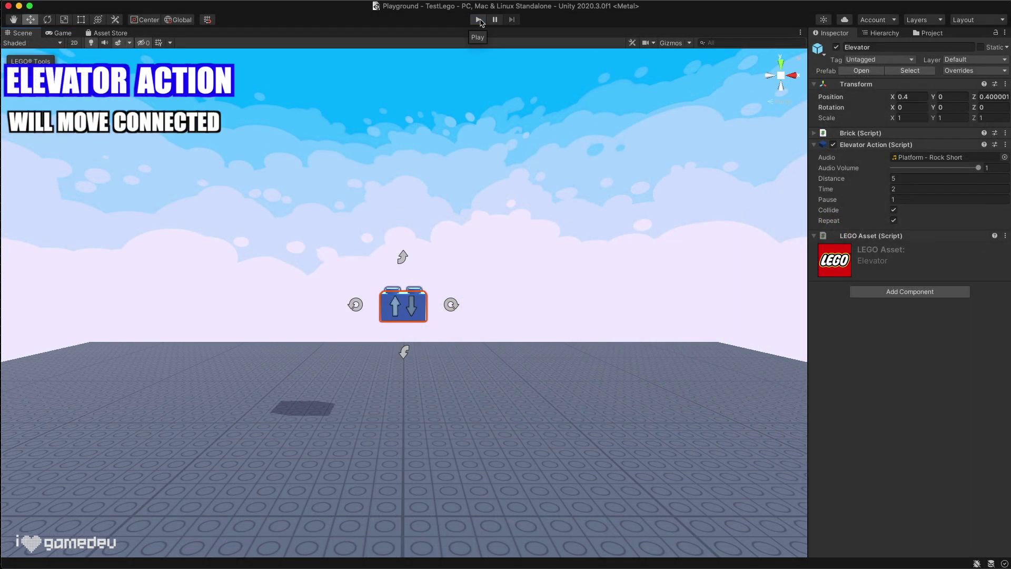
While playing, set the Elevator Action's Distance to 15, Time to 1 and Pause to 5.
{"action": "left_click", "coordinate": [479, 20]}
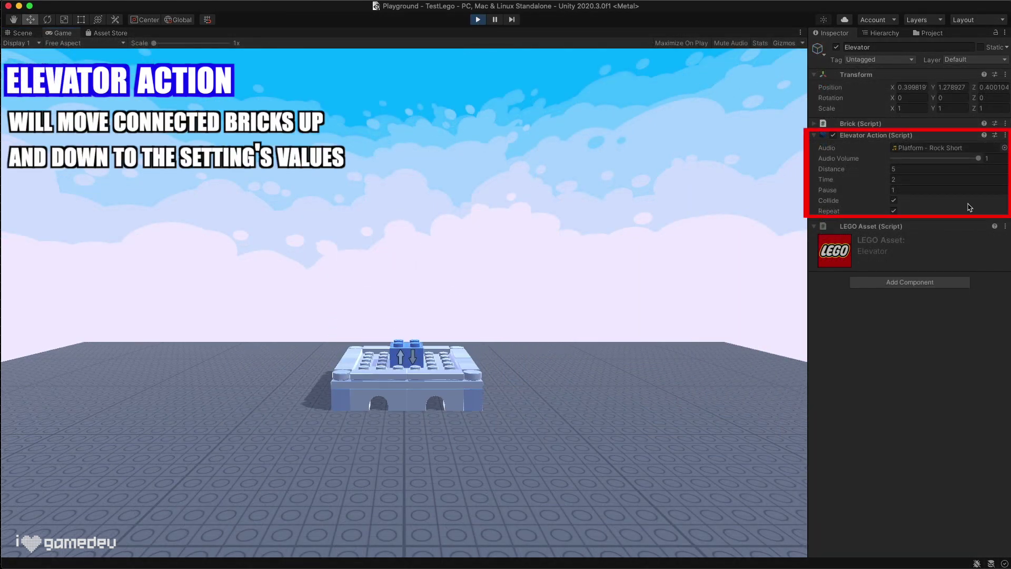
{"action": "left_click", "coordinate": [933, 166]}
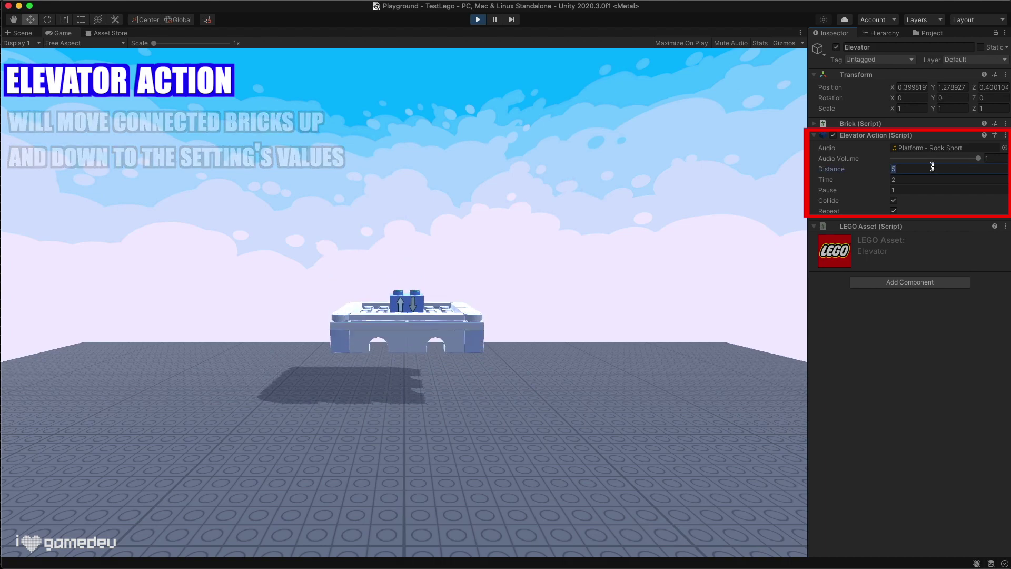
{"action": "type", "text": "1"}
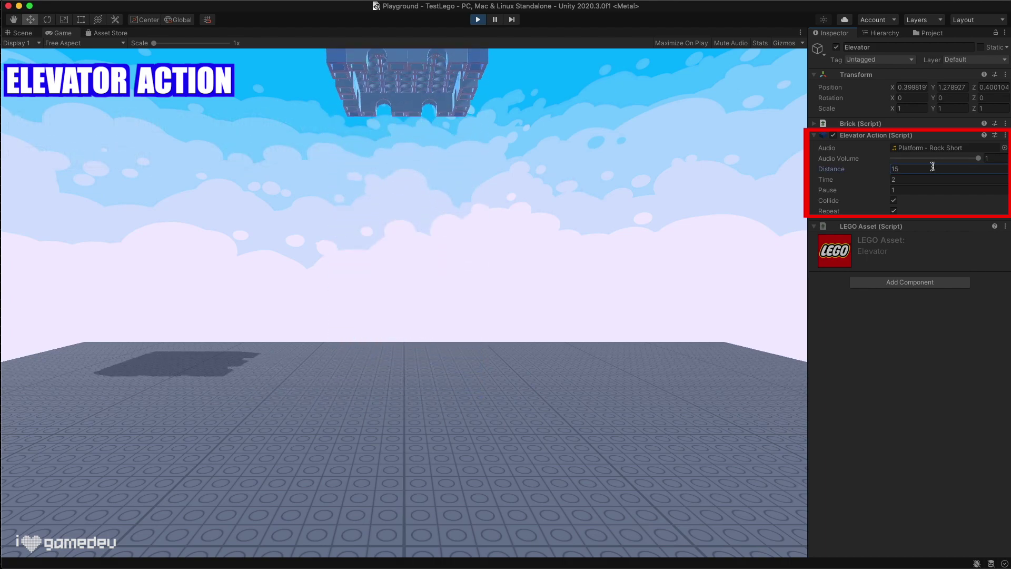
{"action": "left_click", "coordinate": [921, 179]}
{"action": "type", "text": "1"}
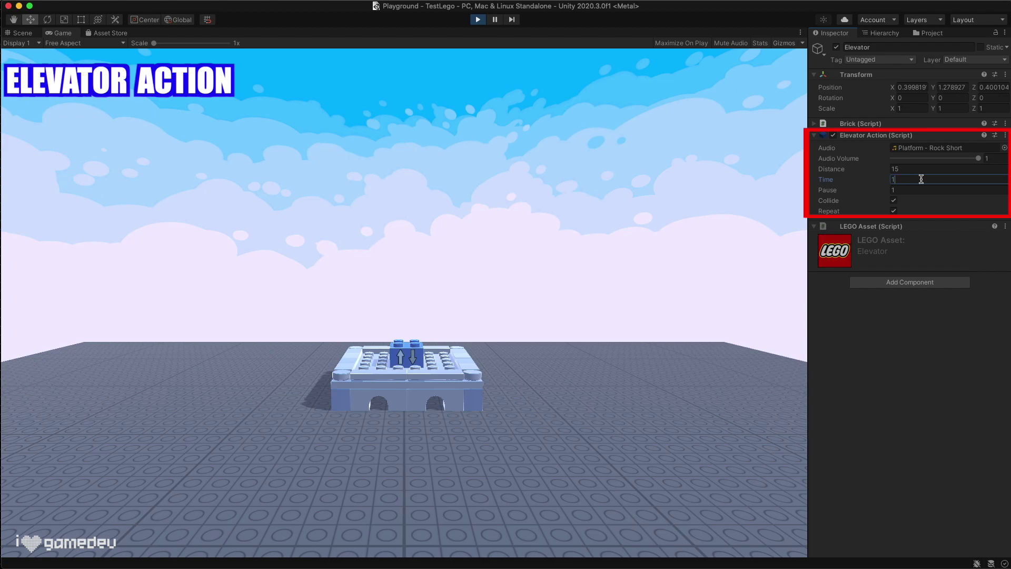
{"action": "left_click", "coordinate": [915, 190]}
{"action": "type", "text": "5"}
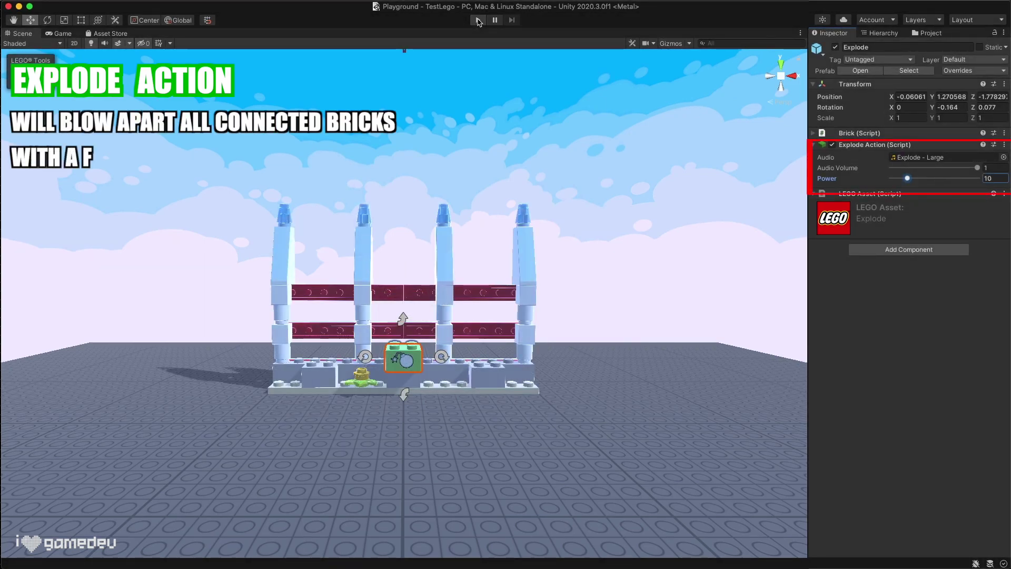
Watch the Explode and Hazard demos play, then set Hover Amplitude 5 and Time 1.
{"action": "left_click", "coordinate": [479, 20]}
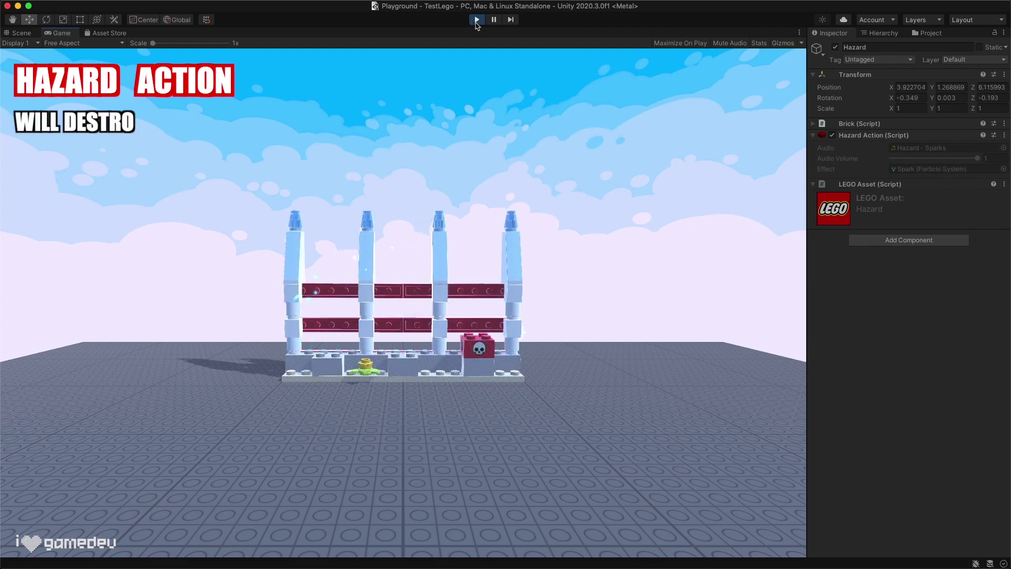
{"action": "key", "text": "w"}
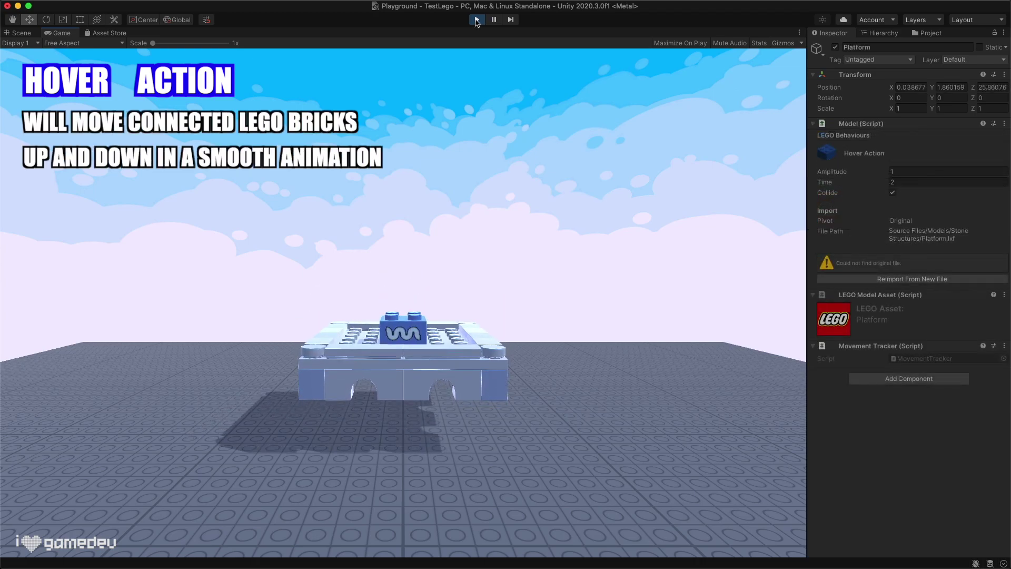
{"action": "left_click", "coordinate": [923, 171]}
{"action": "type", "text": "5"}
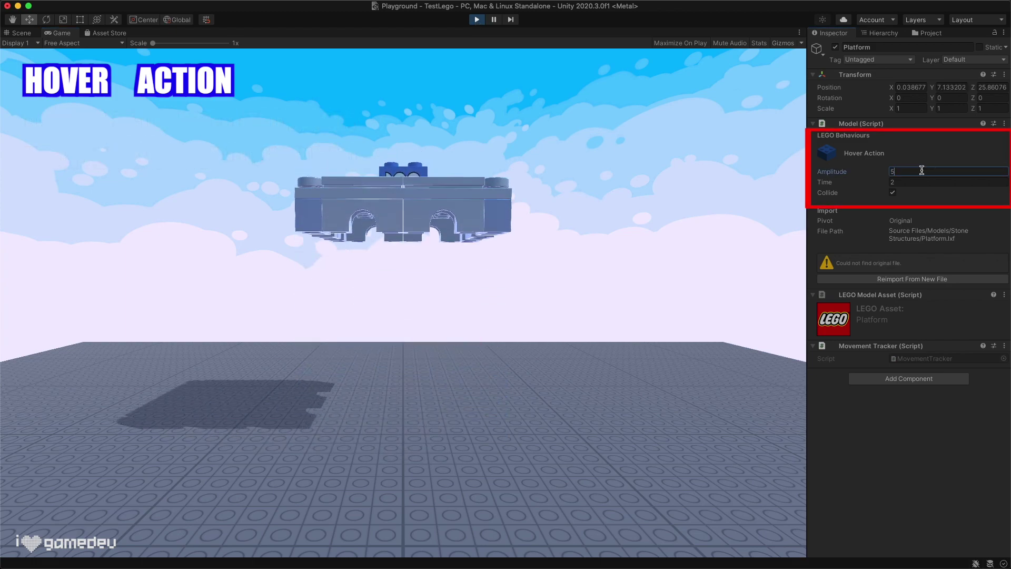
{"action": "left_click", "coordinate": [906, 182]}
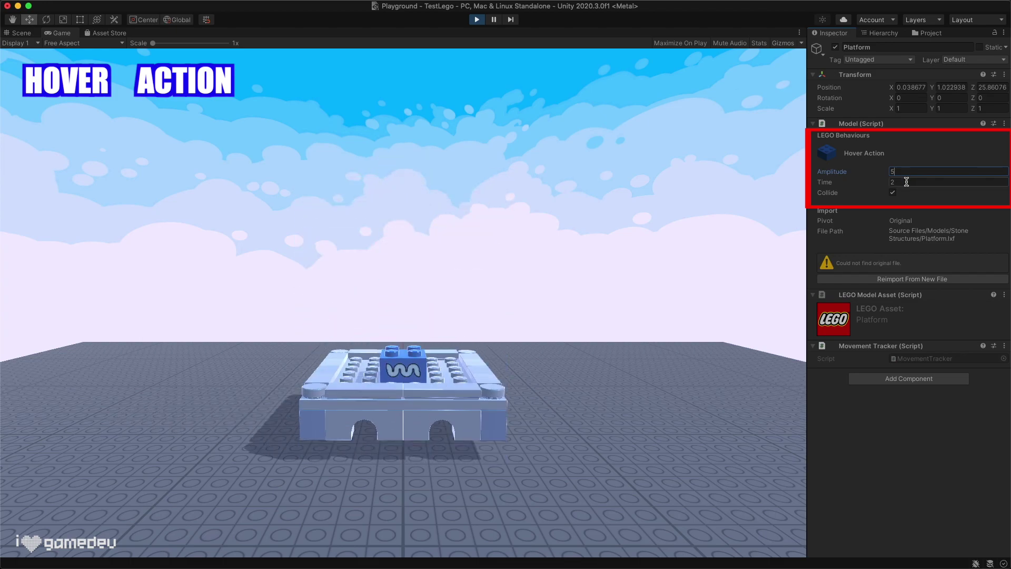
{"action": "type", "text": "1"}
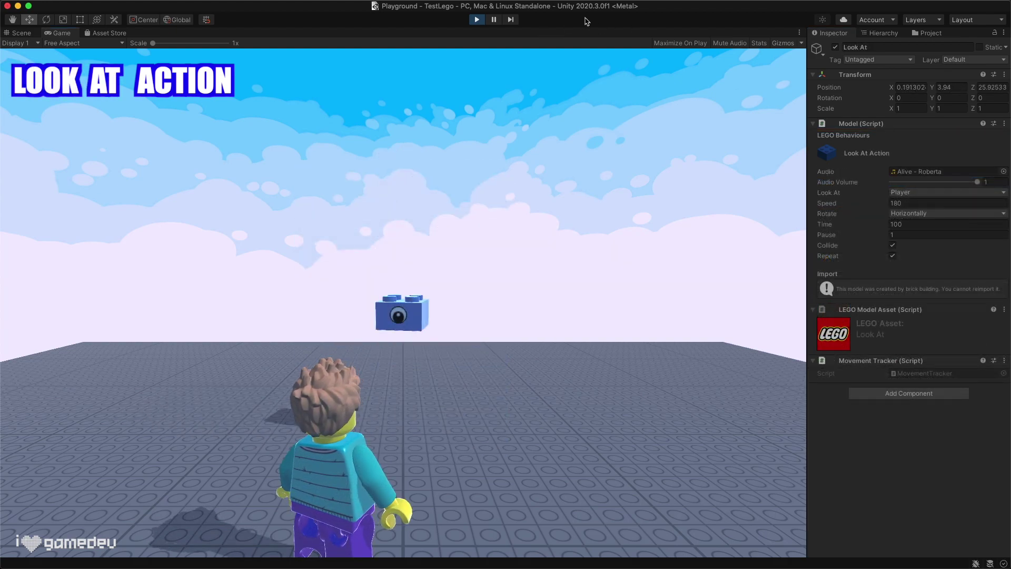
Walk the minifigure around so the Look At brick follows the player.
{"action": "key", "text": "w+d"}
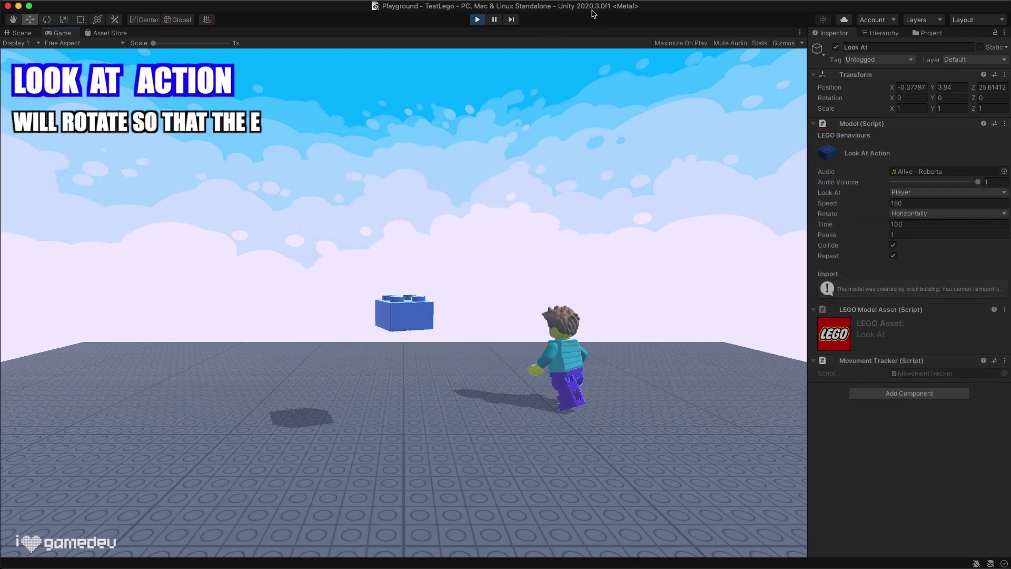
{"action": "key", "text": "a"}
{"action": "key", "text": "s"}
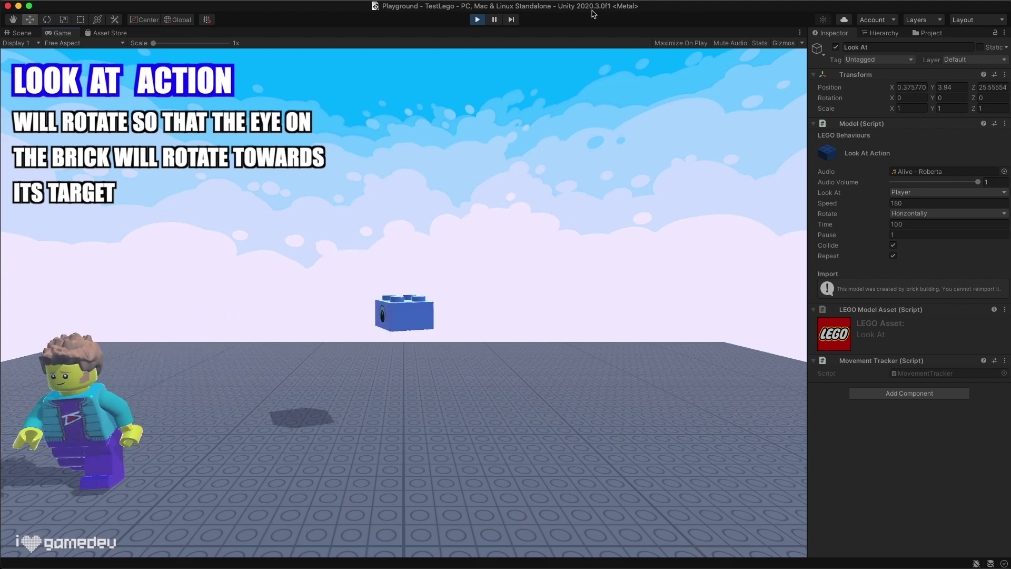
{"action": "key", "text": "d"}
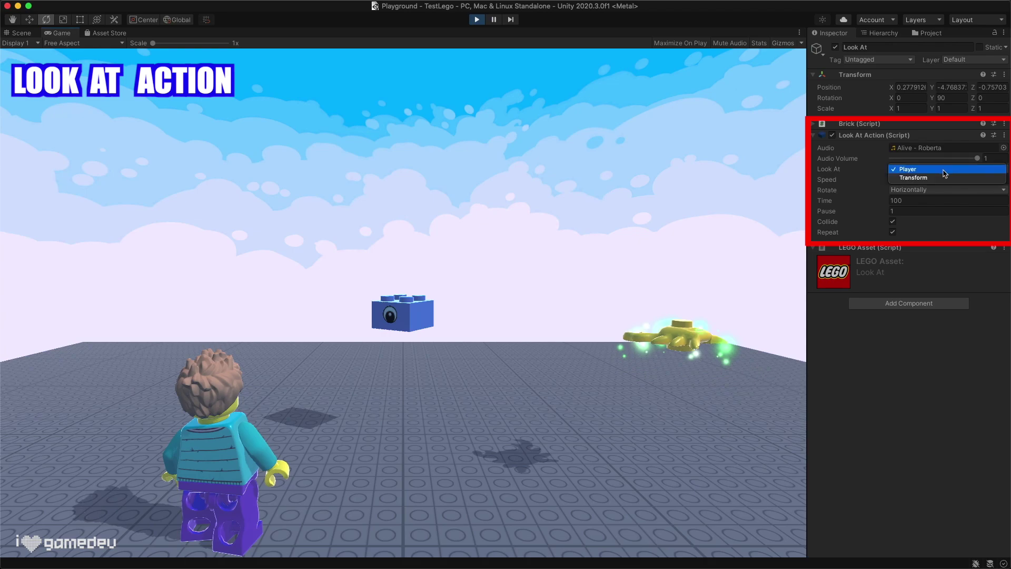
Switch the Look At target to Transform and pick the Crab, then edit the Time value.
{"action": "left_click", "coordinate": [944, 178]}
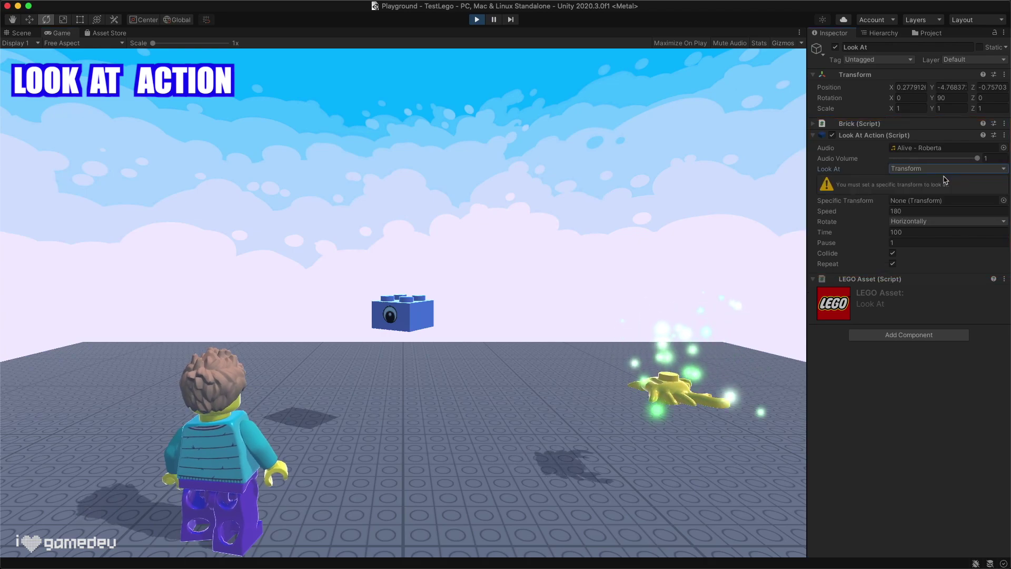
{"action": "left_click", "coordinate": [1004, 200]}
{"action": "scroll", "coordinate": [985, 251], "scroll_direction": "down", "scroll_amount": 2}
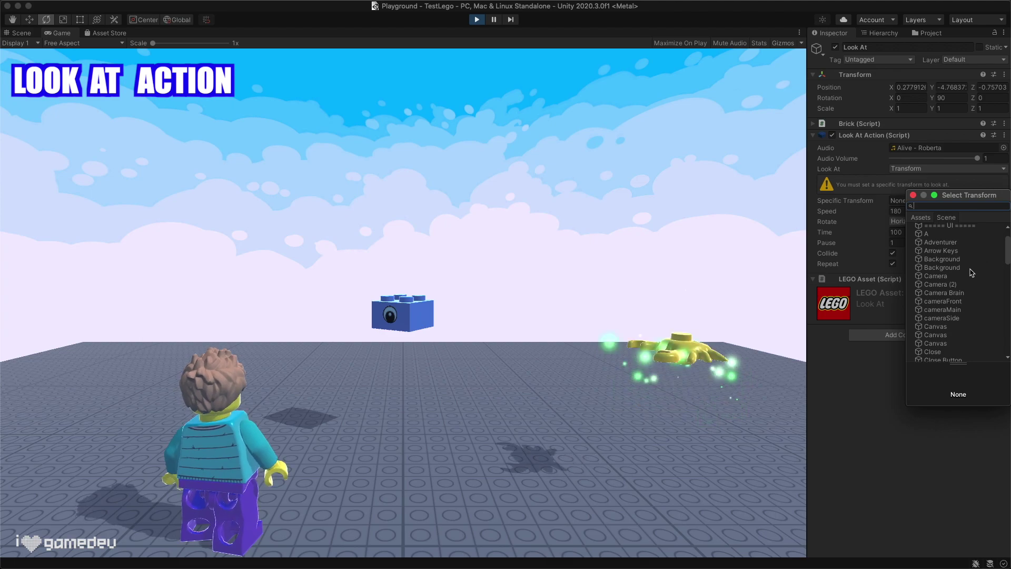
{"action": "scroll", "coordinate": [972, 272], "scroll_direction": "down", "scroll_amount": 2}
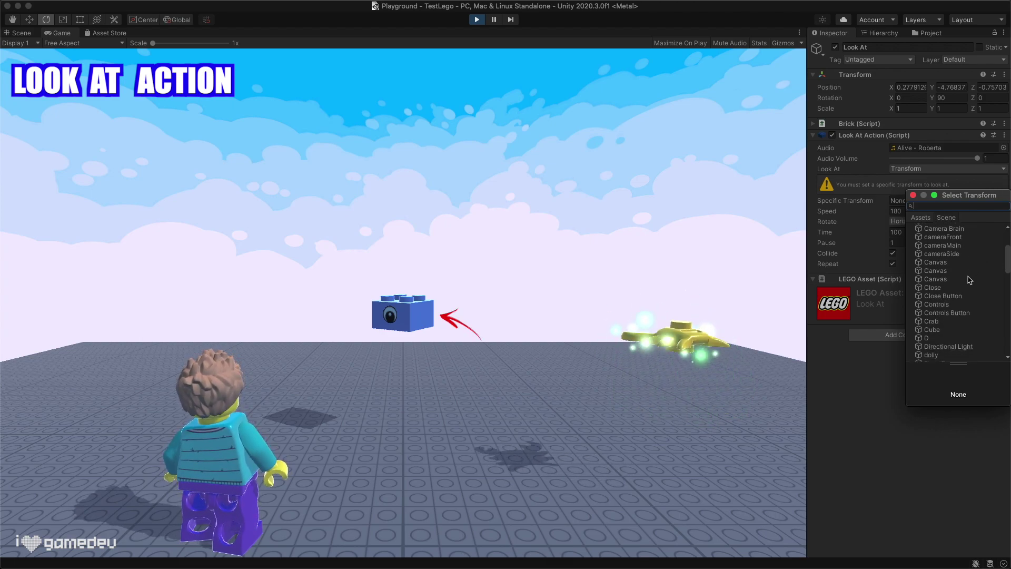
{"action": "scroll", "coordinate": [949, 306], "scroll_direction": "down", "scroll_amount": 2}
{"action": "double_click", "coordinate": [934, 316]}
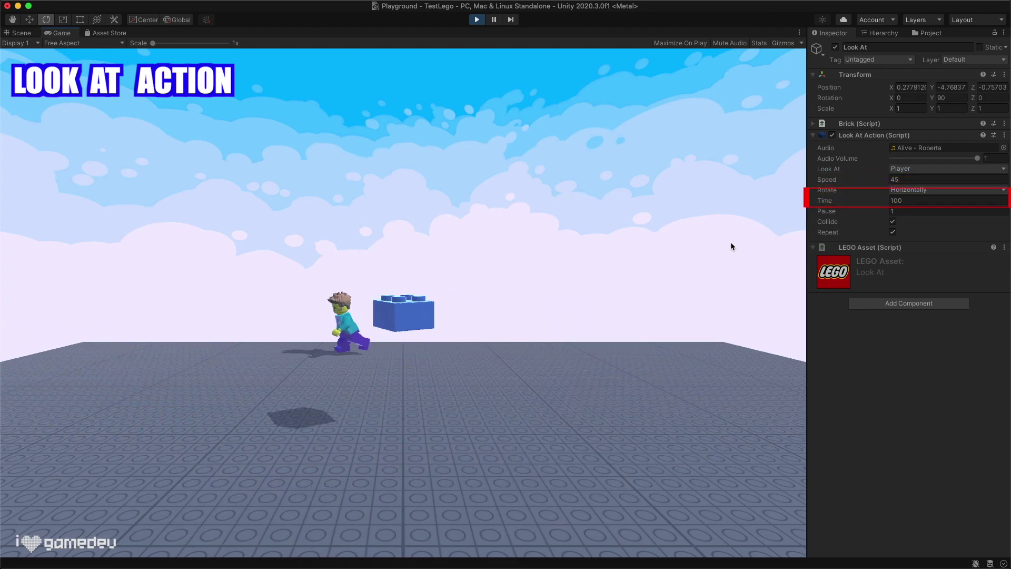
{"action": "left_click", "coordinate": [919, 201]}
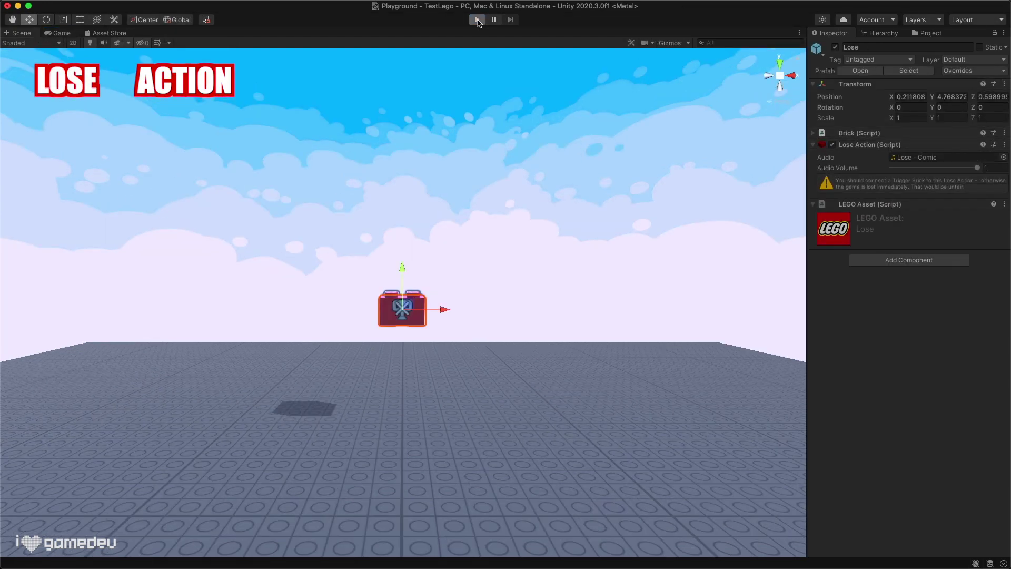
Play the Lose demo by jumping onto the brick stack, then set Move Action Distance to 4.
{"action": "left_click", "coordinate": [477, 19]}
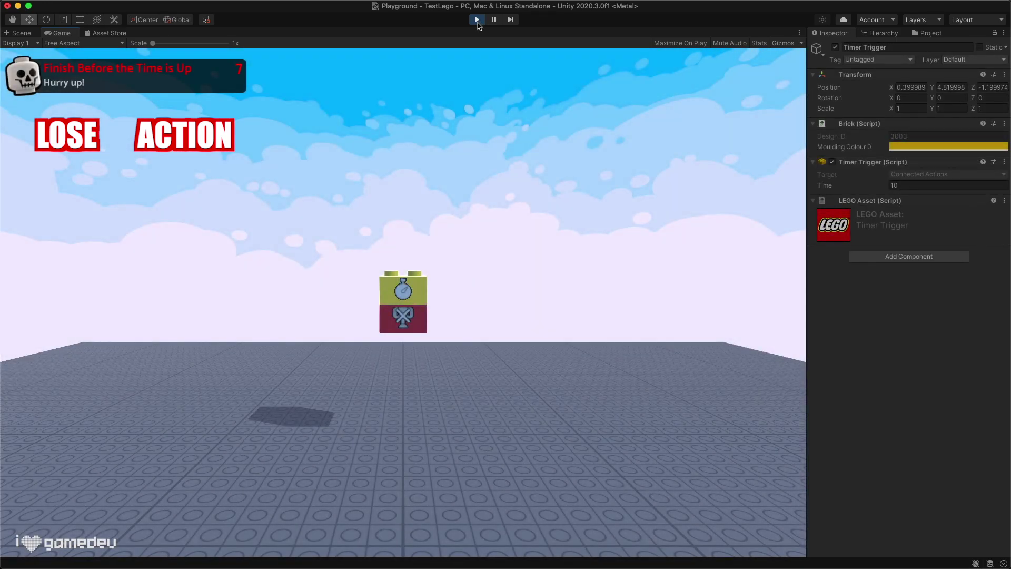
{"action": "key", "text": "w"}
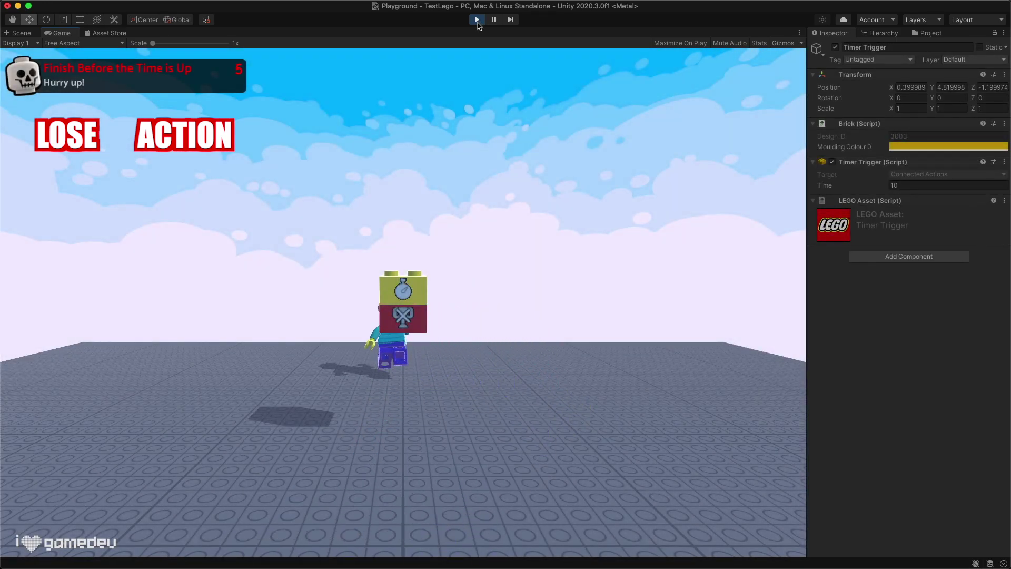
{"action": "key", "text": "space"}
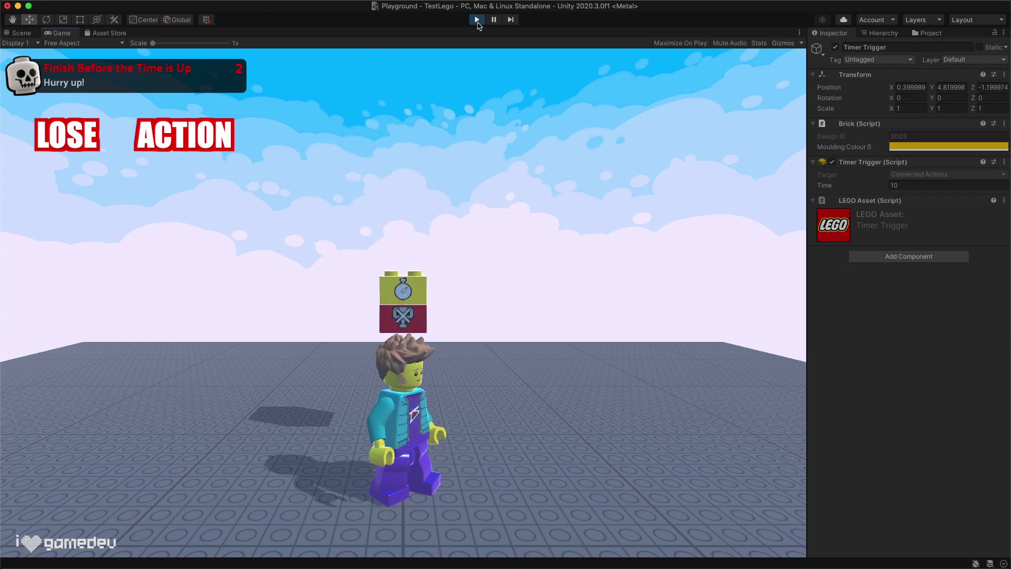
{"action": "key", "text": "space"}
{"action": "key", "text": "space"}
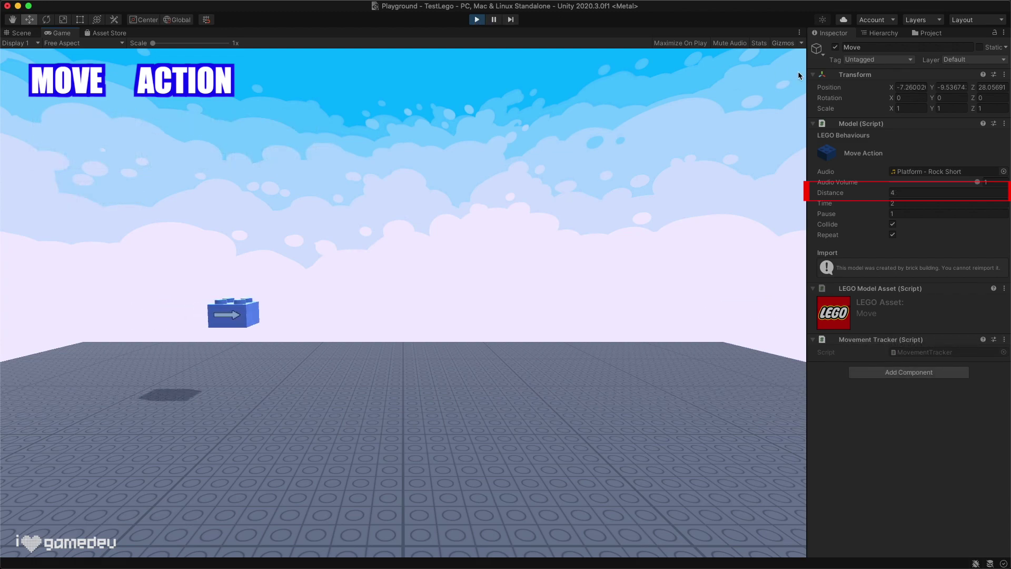
{"action": "left_click", "coordinate": [907, 211]}
{"action": "type", "text": "4"}
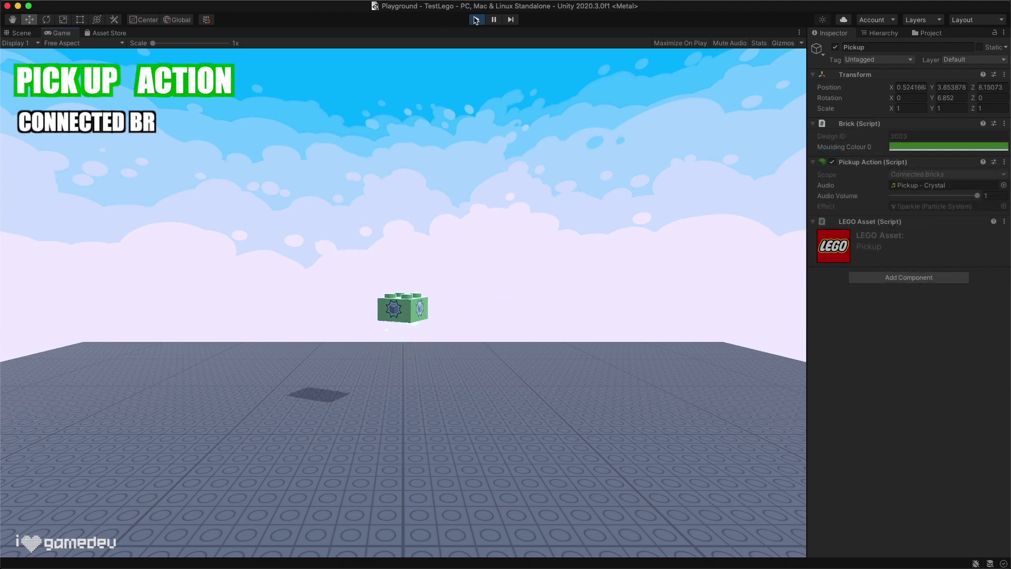
Walk and jump the minifigure onto the pickup brick to collect it.
{"action": "key", "text": "w"}
{"action": "key", "text": "space"}
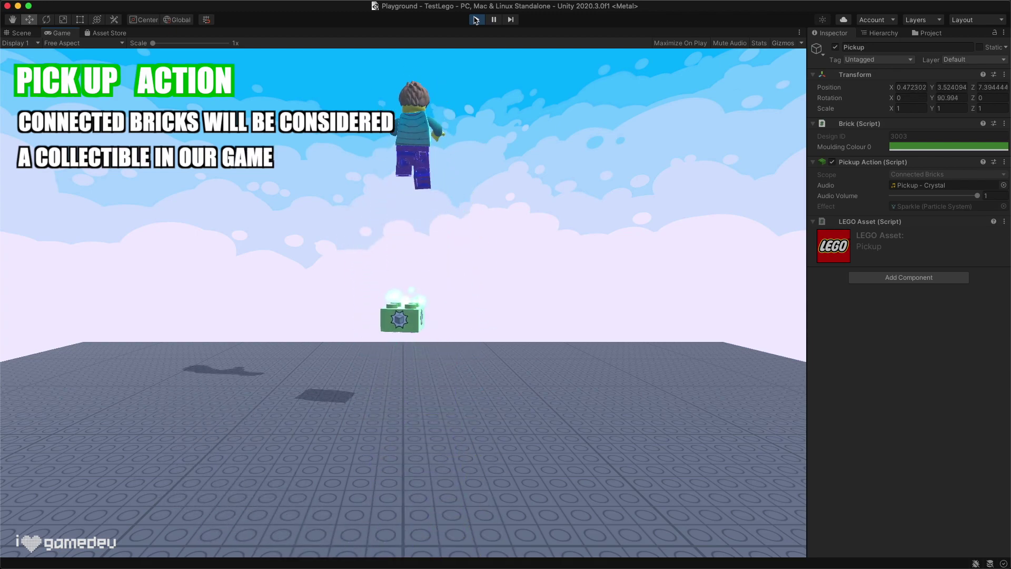
{"action": "key", "text": "s"}
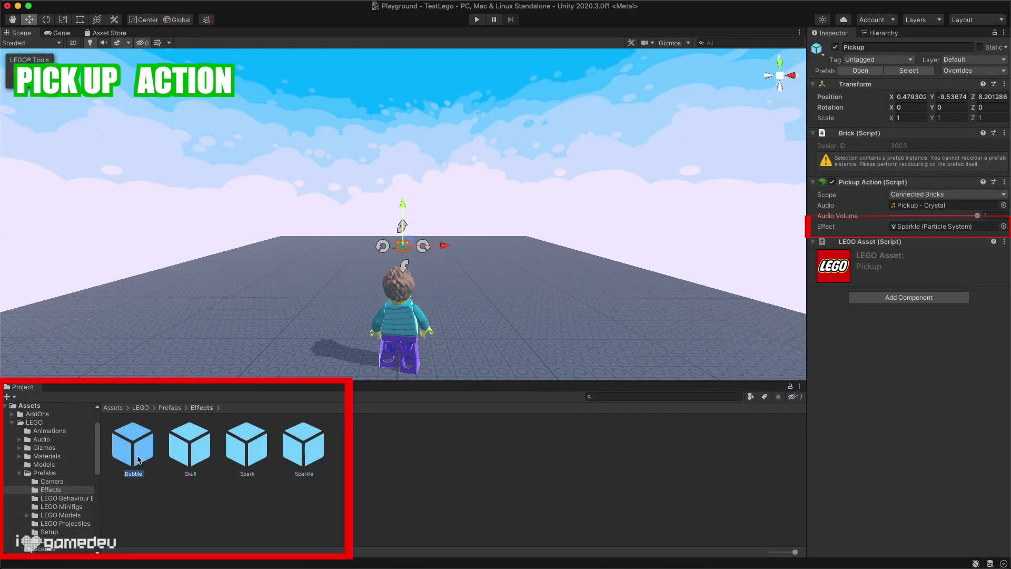
Assign the Bubble prefab as the Pickup Action's Effect and start the game.
{"action": "left_click_drag", "start_coordinate": [484, 460], "coordinate": [864, 380]}
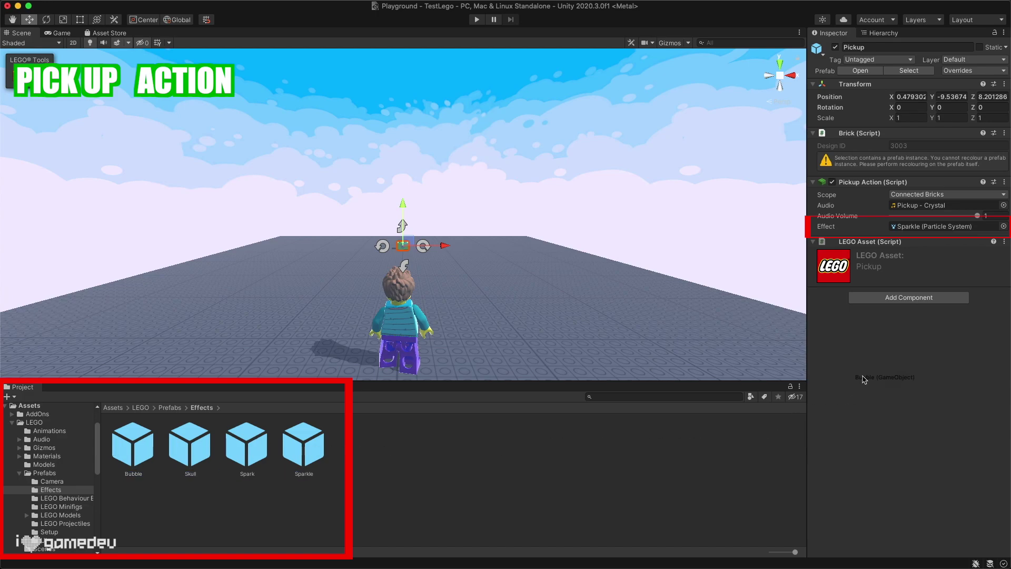
{"action": "left_click_drag", "start_coordinate": [923, 245], "coordinate": [937, 226]}
{"action": "left_click", "coordinate": [477, 19]}
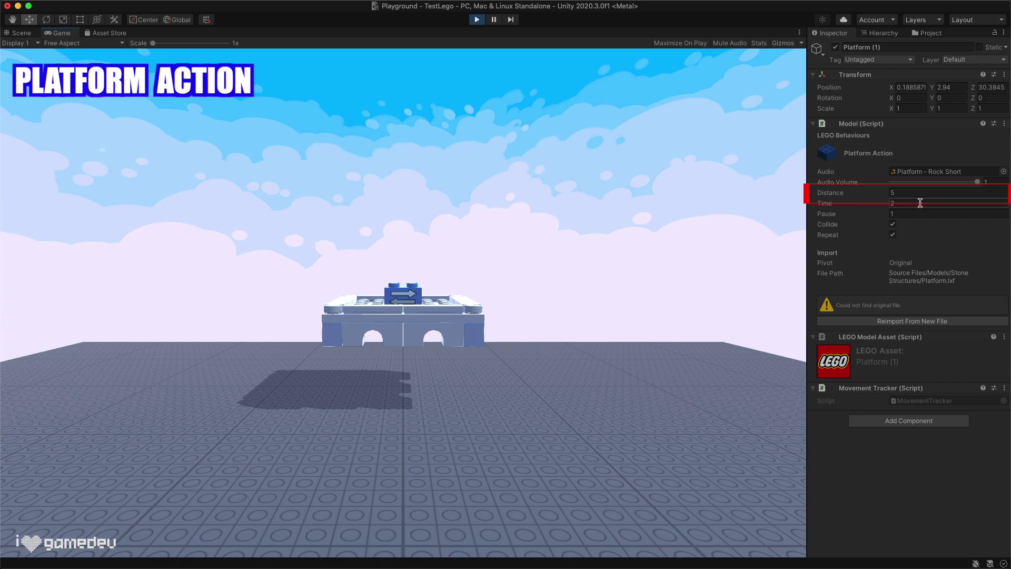
Change the Platform Action's Time from 1 to 0.5 and set Pause to 0.25.
{"action": "left_click", "coordinate": [920, 203]}
{"action": "type", "text": "1"}
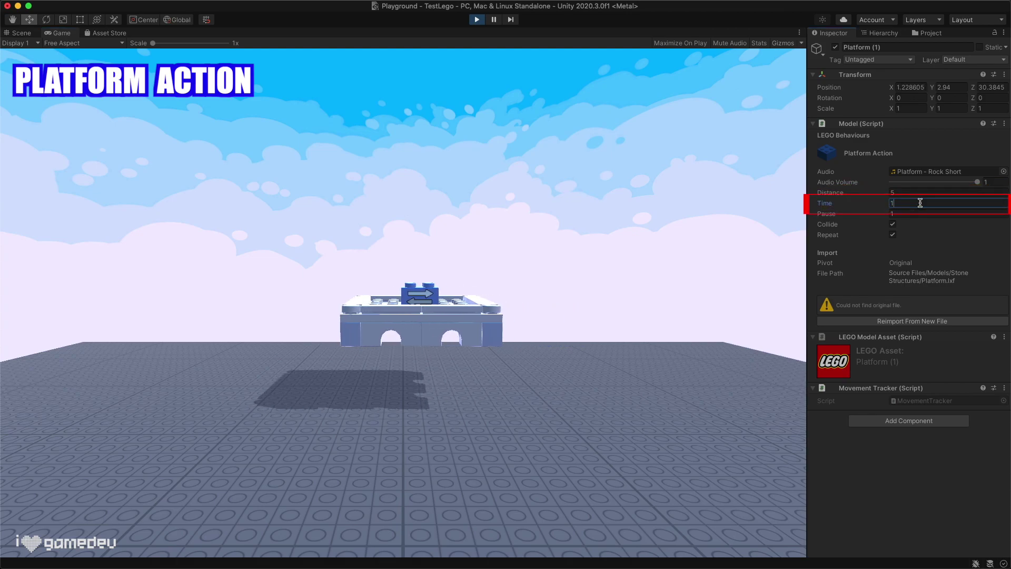
{"action": "key", "text": "BackSpace"}
{"action": "type", "text": ".5"}
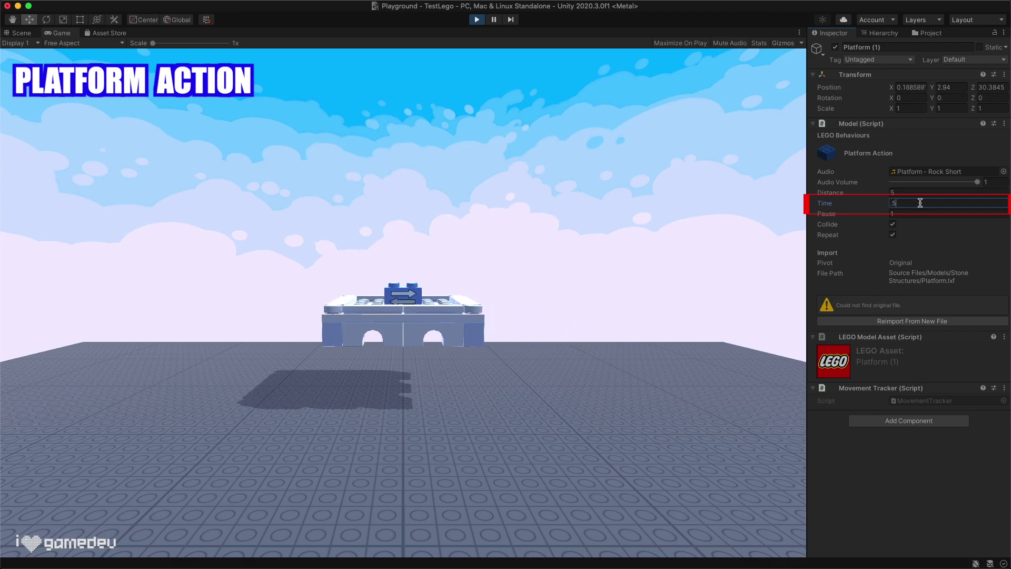
{"action": "left_click", "coordinate": [916, 213]}
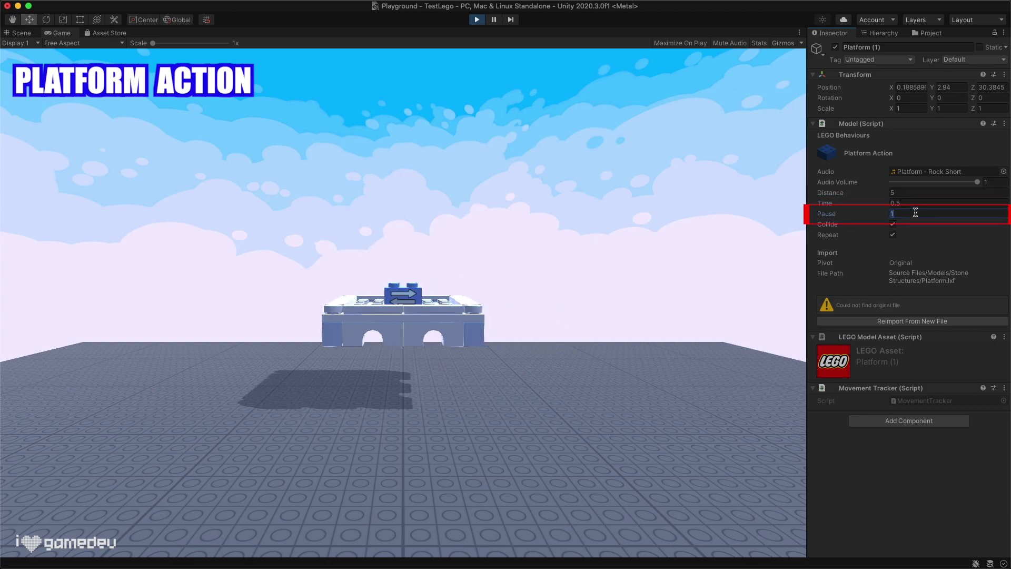
{"action": "type", "text": ".25"}
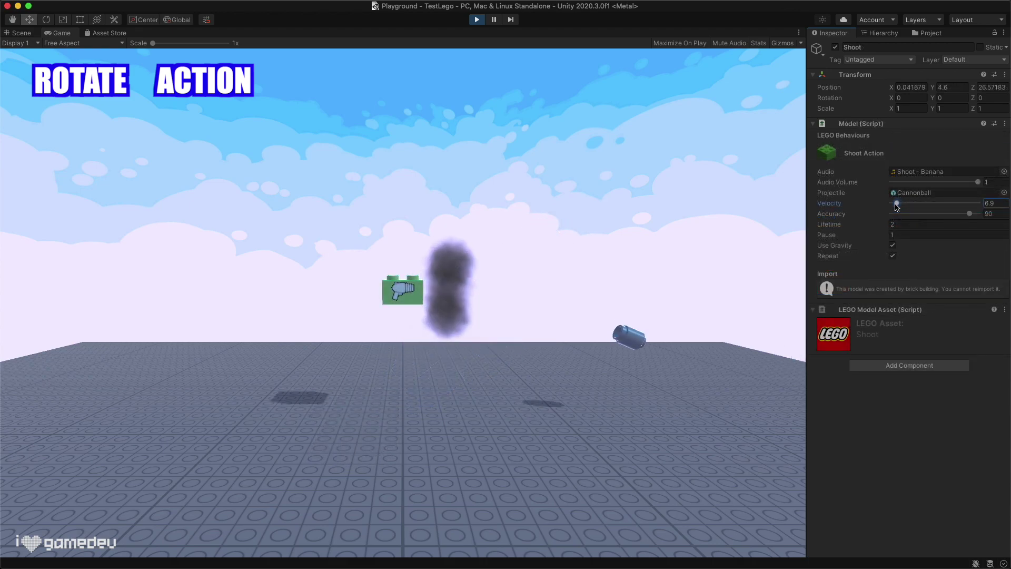
Slide Shoot Action Velocity to 43.1, nudge Accuracy, and assign the Laser Beam prefab as Projectile.
{"action": "left_click_drag", "start_coordinate": [894, 203], "coordinate": [929, 204]}
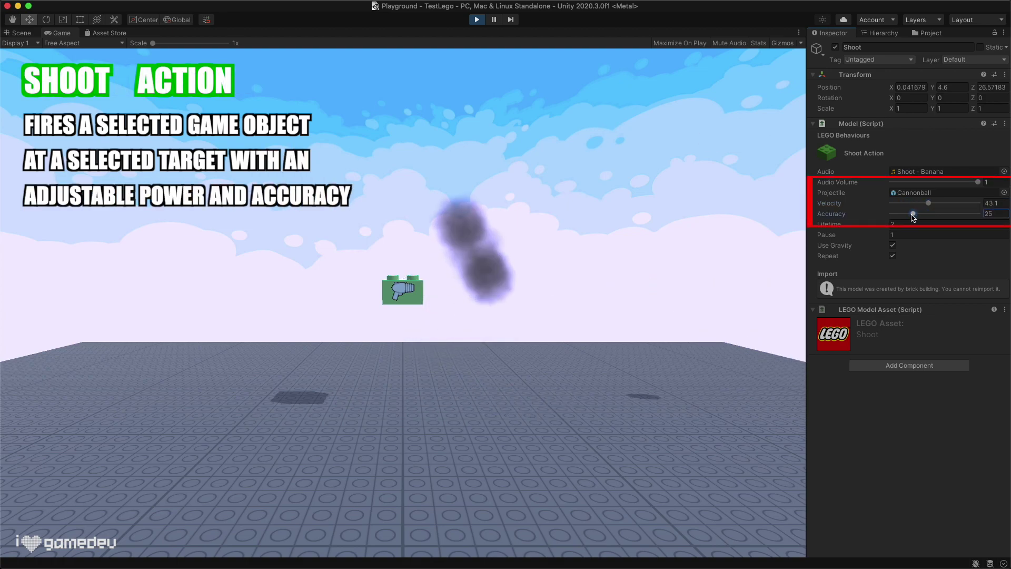
{"action": "left_click_drag", "start_coordinate": [917, 214], "coordinate": [947, 214]}
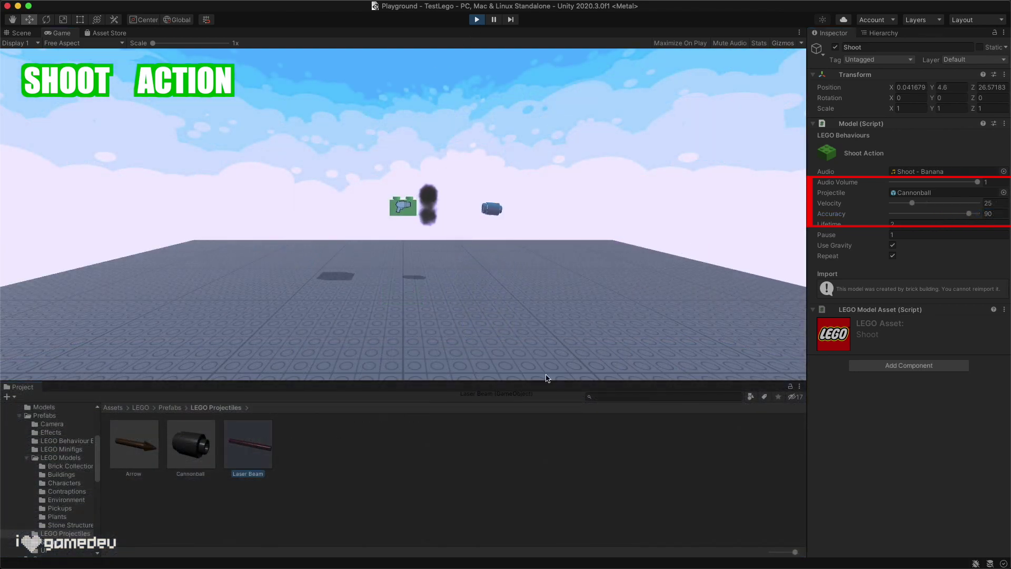
{"action": "left_click_drag", "start_coordinate": [548, 378], "coordinate": [906, 192]}
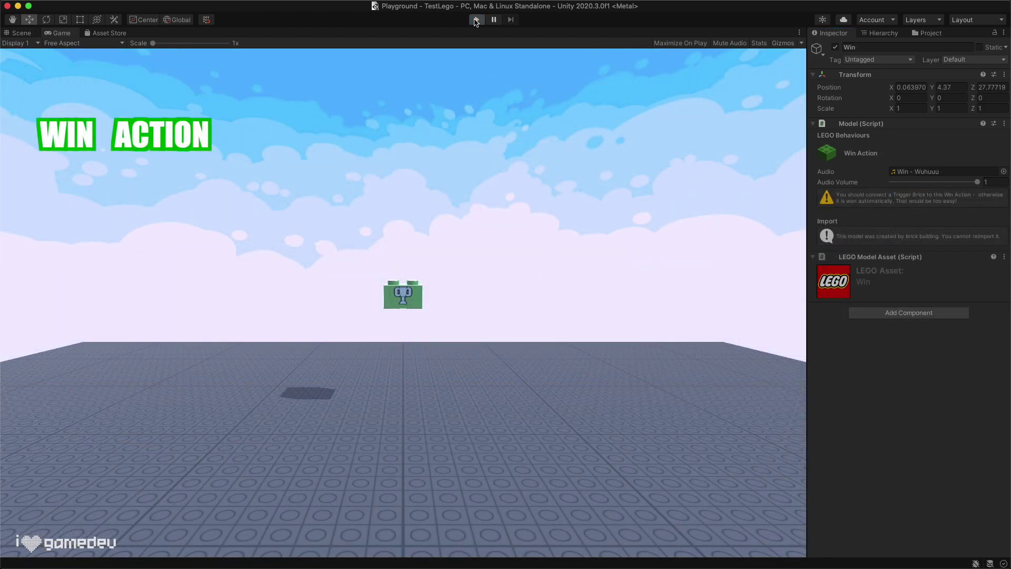
Play the game to test the Win brick, then play again to test the Timer Trigger.
{"action": "left_click", "coordinate": [476, 20]}
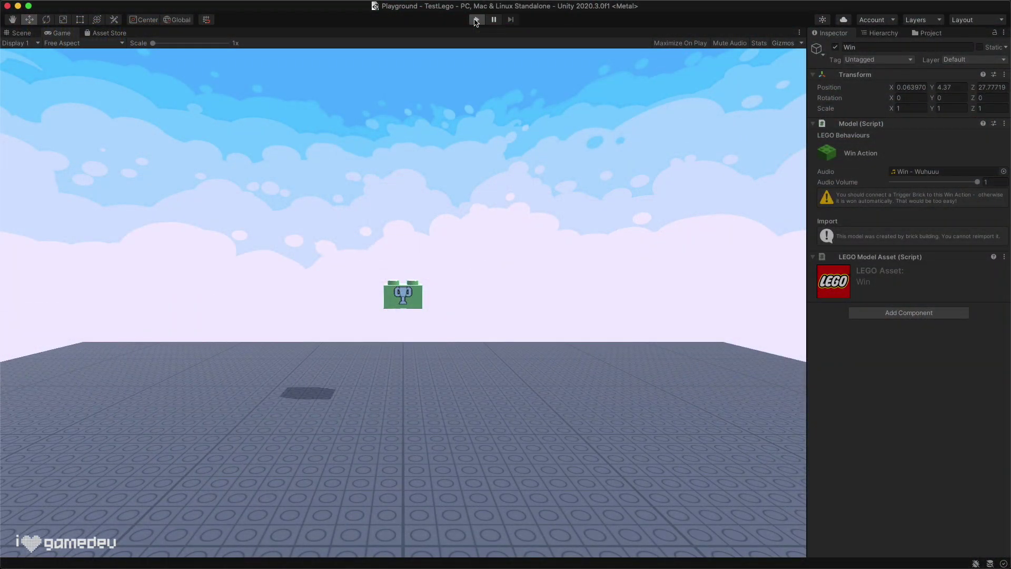
{"action": "left_click", "coordinate": [477, 20]}
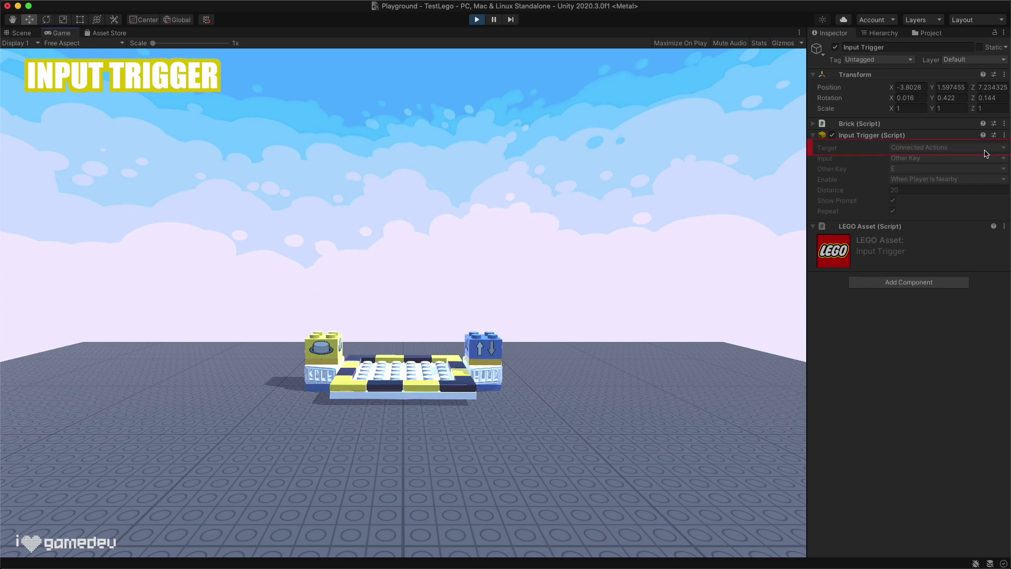
Try the trigger with E on the platform, then switch its Target to Specific Actions.
{"action": "key", "text": "w"}
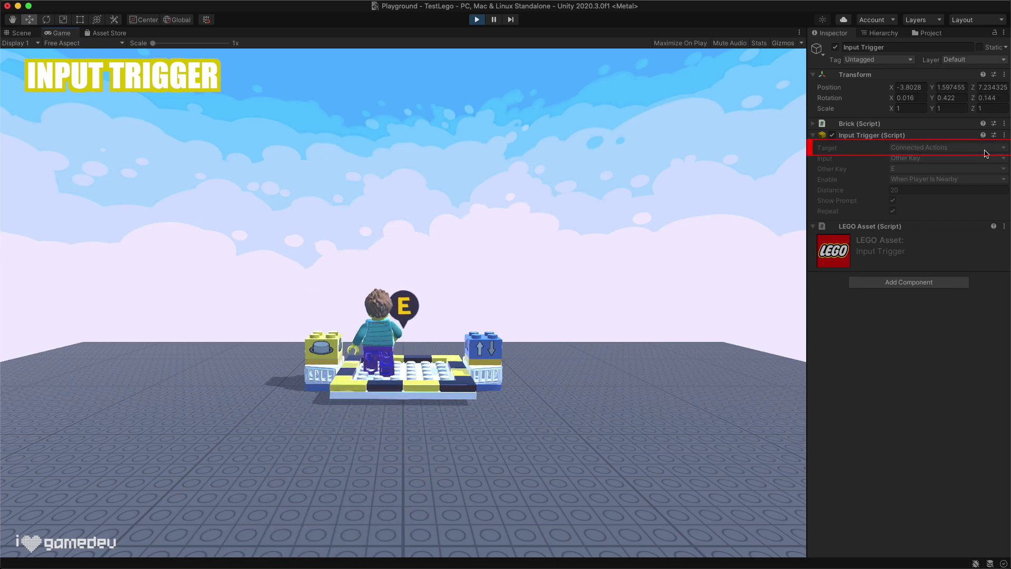
{"action": "key", "text": "e"}
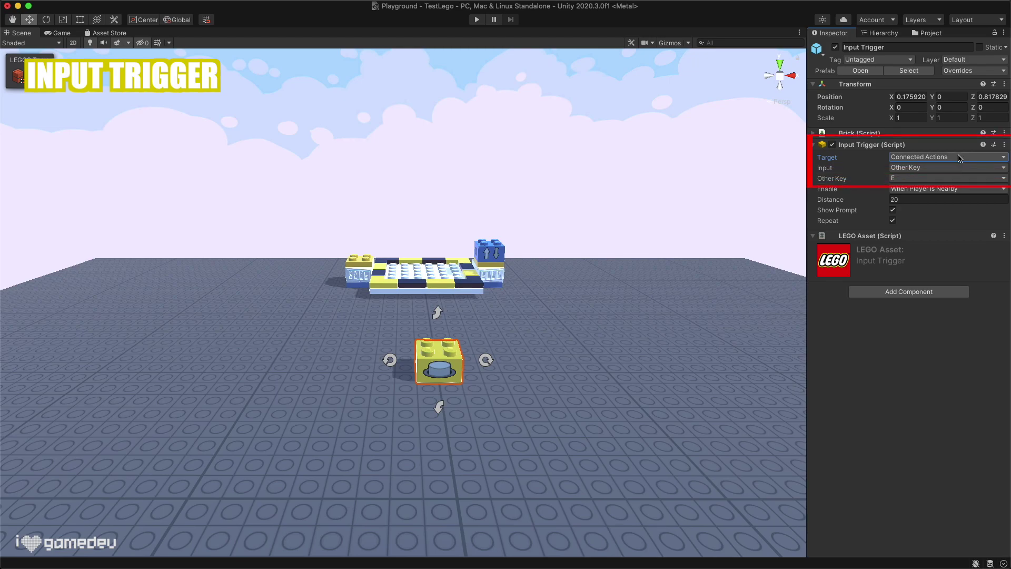
{"action": "left_click", "coordinate": [960, 158]}
{"action": "left_click", "coordinate": [952, 168]}
{"action": "left_click", "coordinate": [990, 167]}
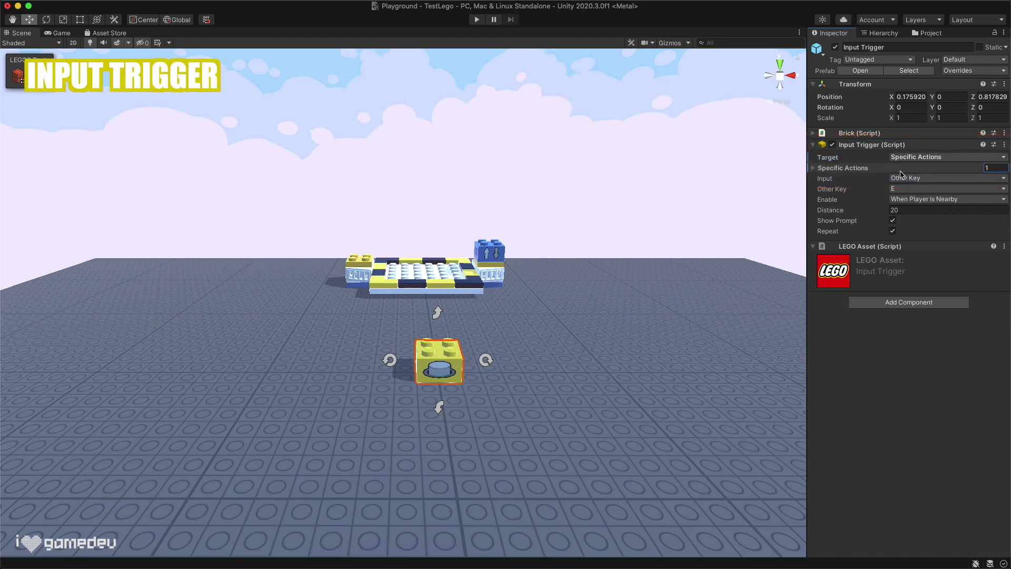
Pick the Elevator as the specific action in the Action Picker.
{"action": "left_click", "coordinate": [813, 169]}
{"action": "left_click", "coordinate": [906, 181]}
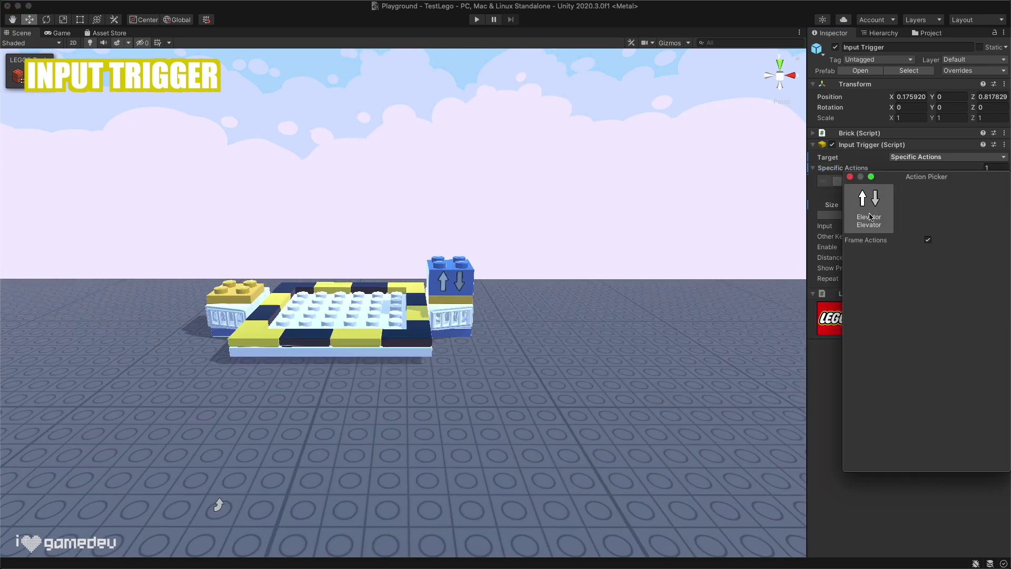
{"action": "left_click", "coordinate": [871, 210]}
Confirm in Play mode that E raises the elevator, then stop and keep Other Key input.
{"action": "left_click", "coordinate": [477, 20]}
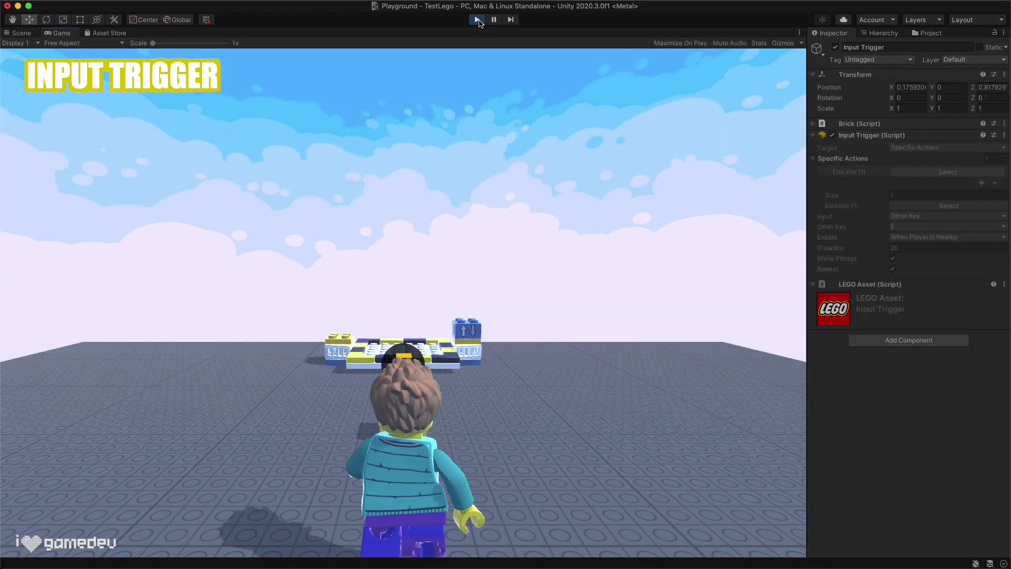
{"action": "key", "text": "e"}
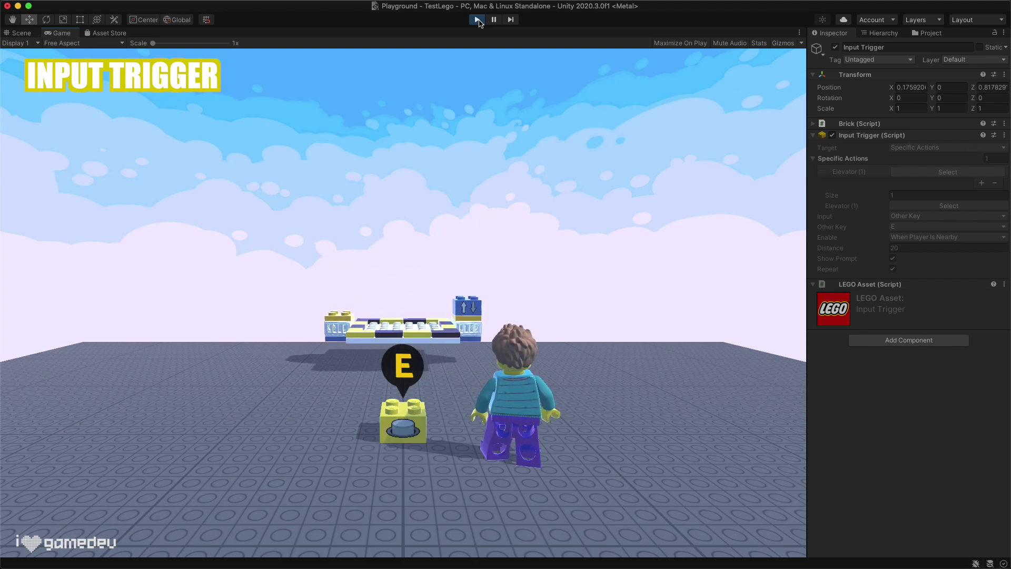
{"action": "left_click", "coordinate": [478, 20]}
{"action": "left_click", "coordinate": [952, 226]}
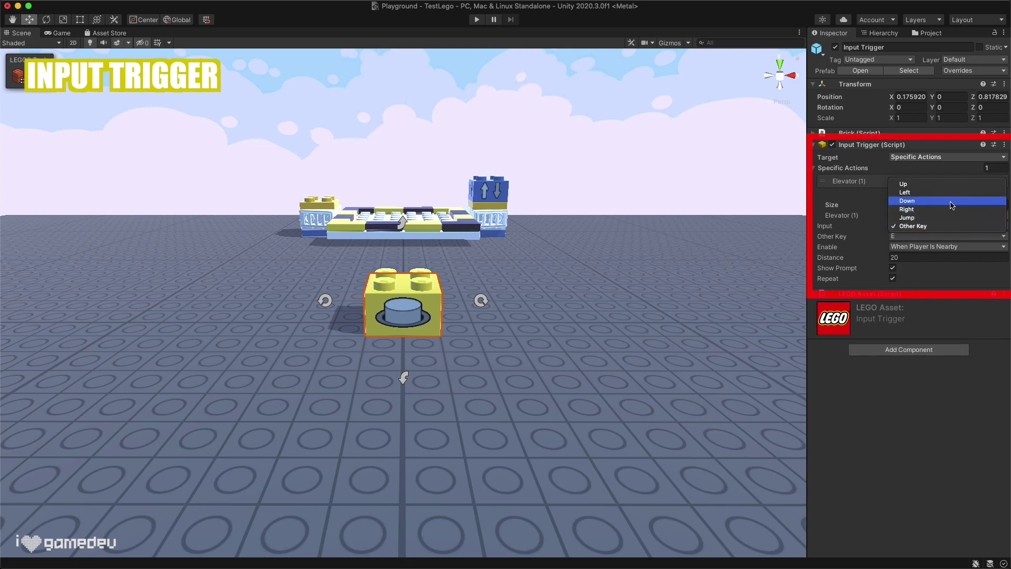
{"action": "left_click", "coordinate": [948, 226]}
Keep E as the trigger key and test-walk toward the button brick in Play mode.
{"action": "left_click", "coordinate": [947, 236]}
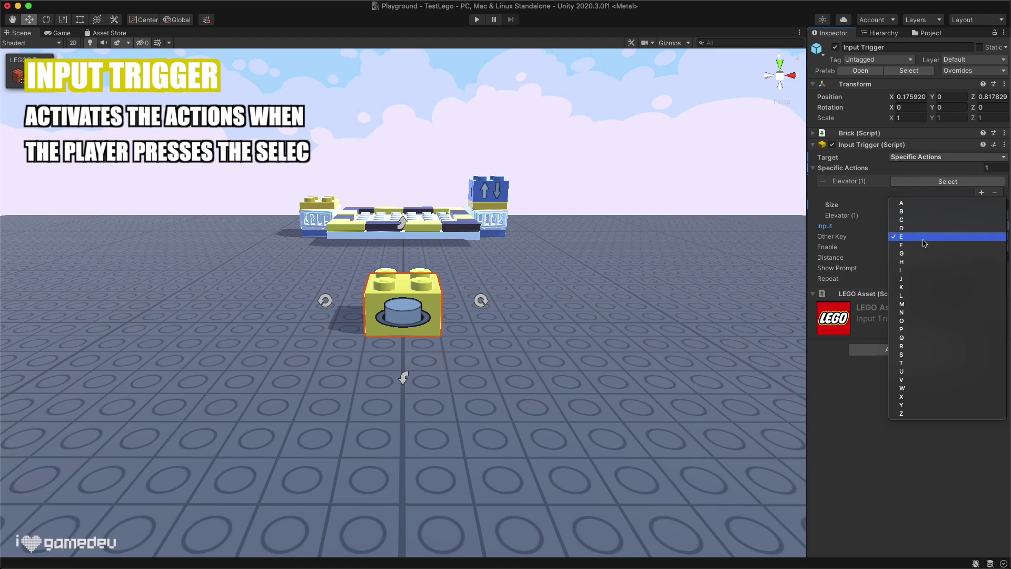
{"action": "left_click", "coordinate": [924, 240]}
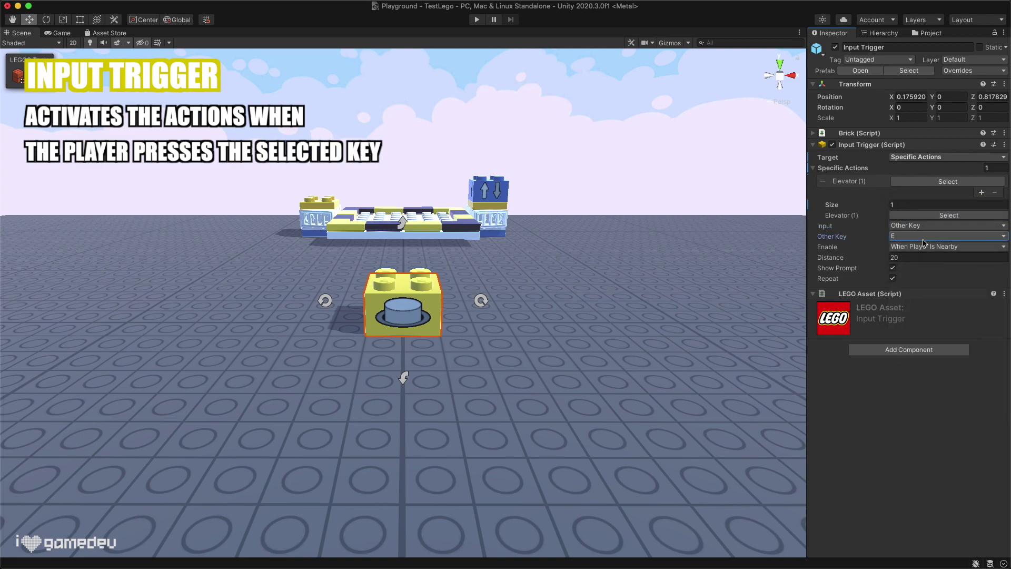
{"action": "left_click", "coordinate": [477, 20]}
{"action": "key", "text": "w"}
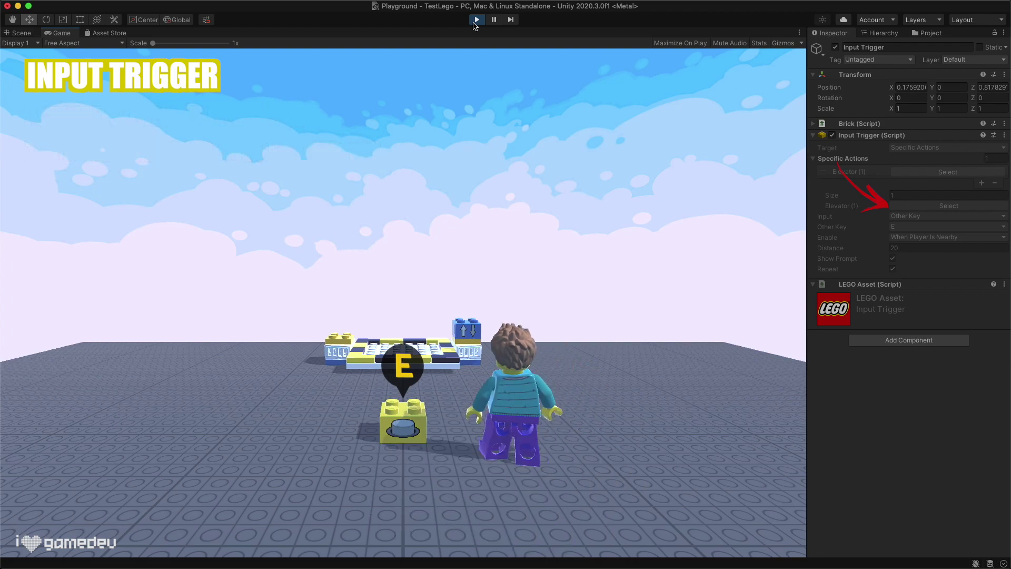
{"action": "left_click", "coordinate": [475, 21]}
Keep When Player Is Nearby as the enable condition and replay to test the larger distance.
{"action": "left_click", "coordinate": [971, 247]}
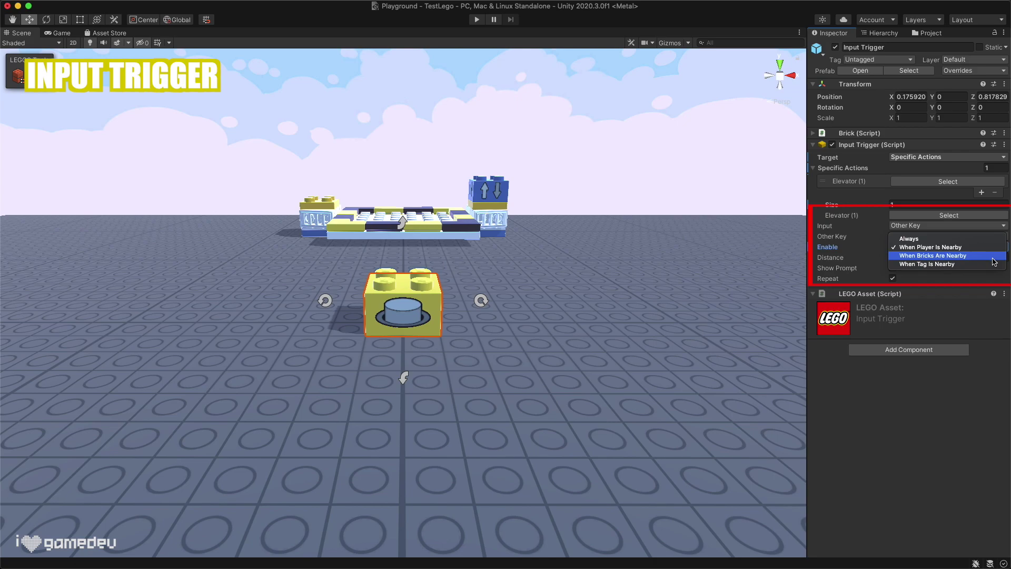
{"action": "left_click", "coordinate": [989, 248]}
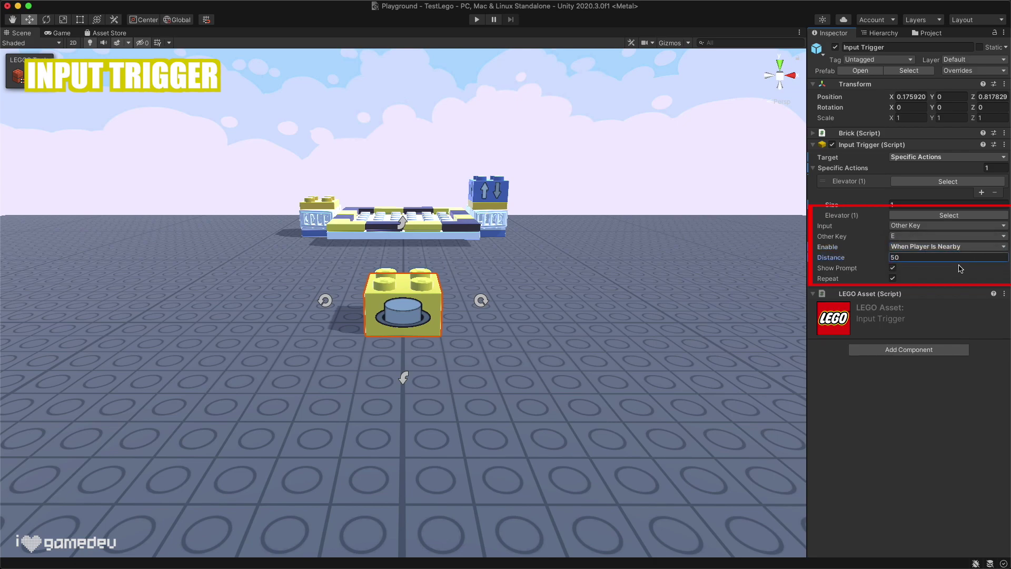
{"action": "left_click", "coordinate": [471, 21]}
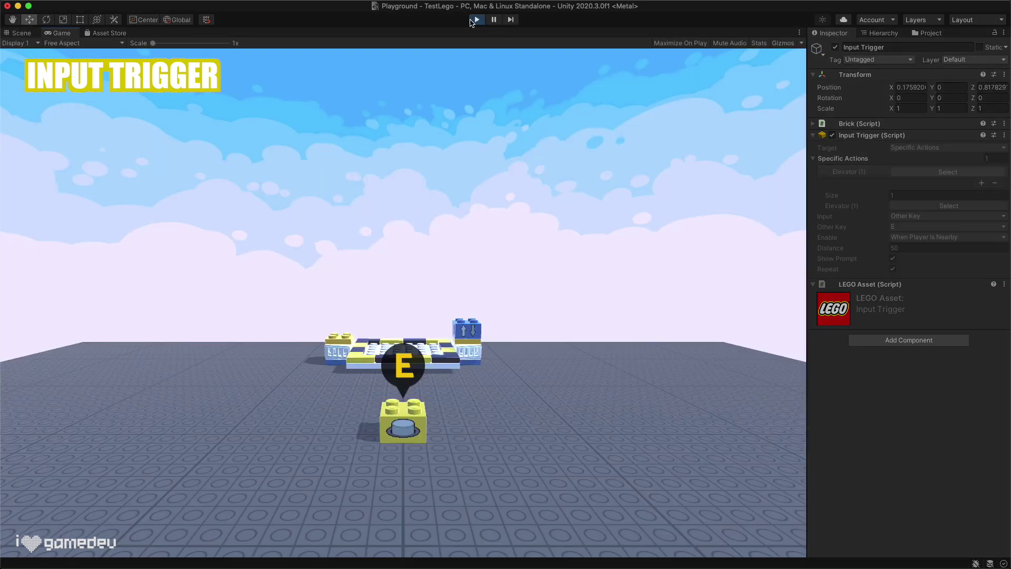
Fire the Input Trigger with E repeatedly to raise the elevator and launch projectiles.
{"action": "key", "text": "e"}
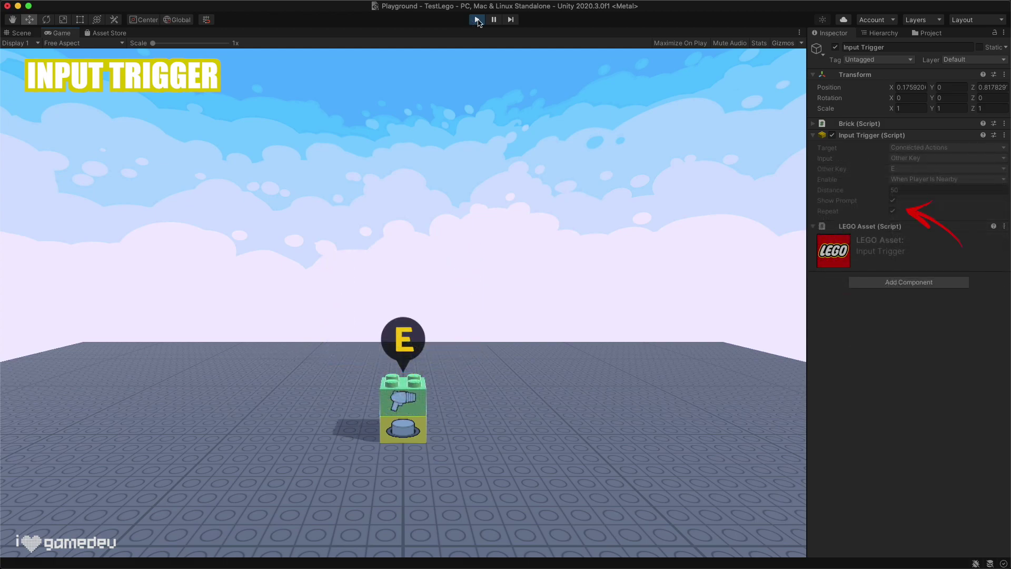
{"action": "key", "text": "e"}
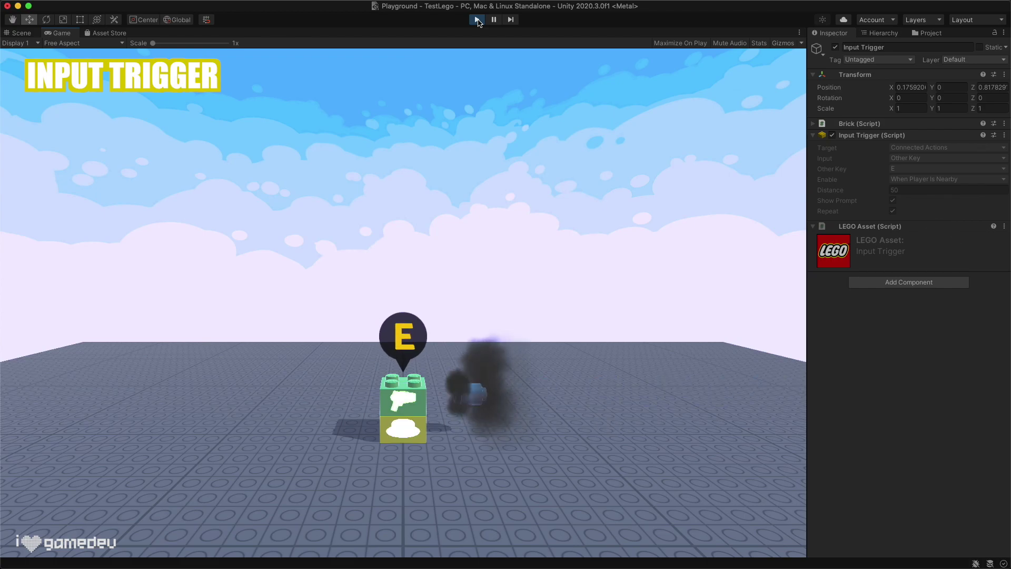
{"action": "key", "text": "e"}
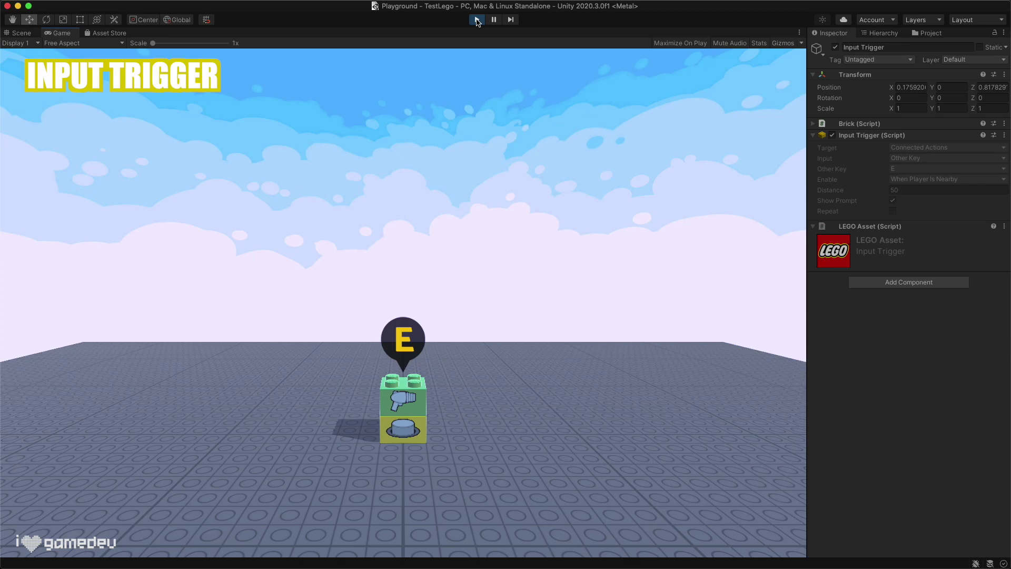
{"action": "key", "text": "e"}
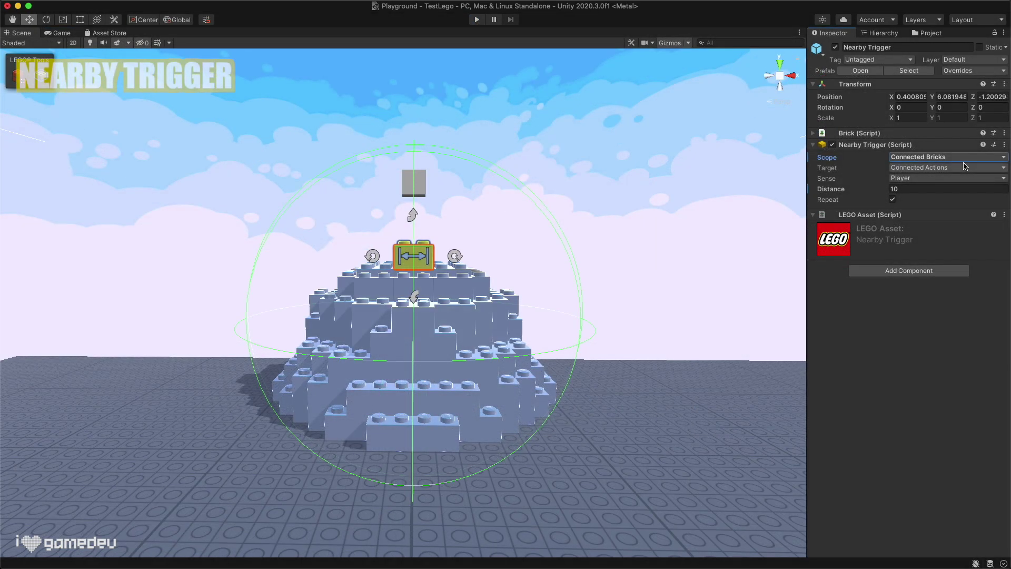
Set the Nearby Trigger's Scope to Connected Bricks and enter a new Distance value.
{"action": "left_click", "coordinate": [966, 157]}
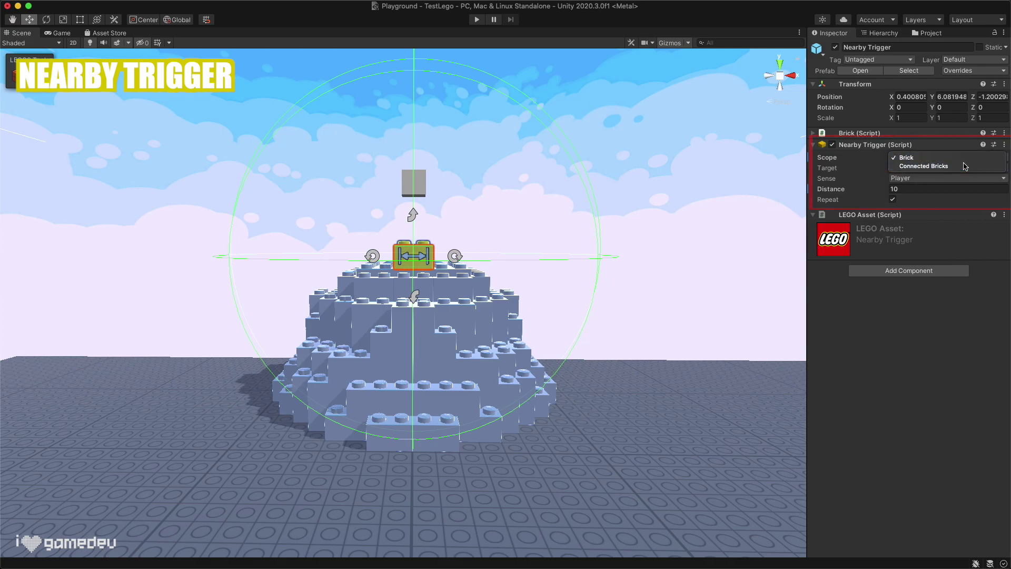
{"action": "left_click", "coordinate": [966, 166]}
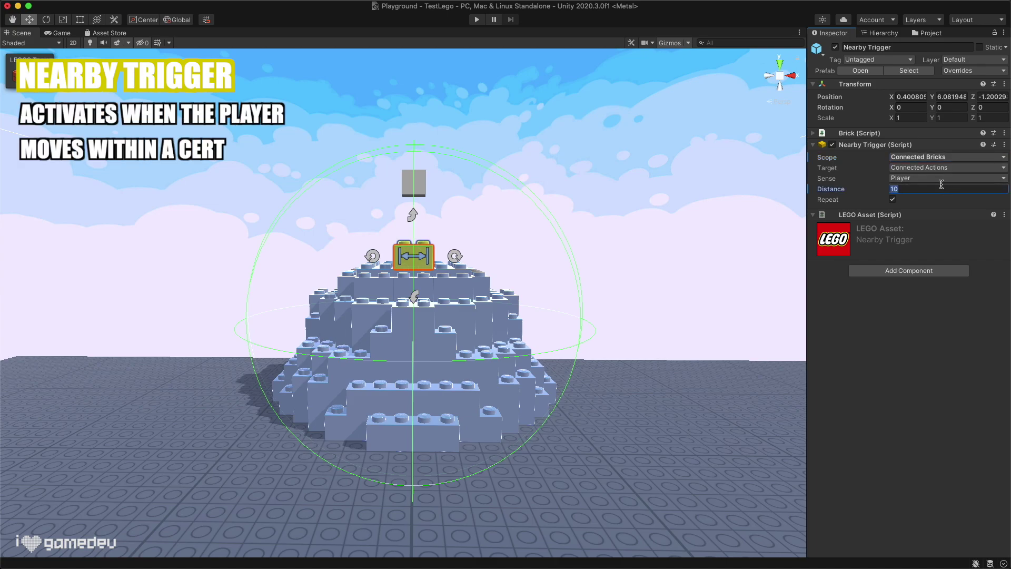
{"action": "type", "text": "20"}
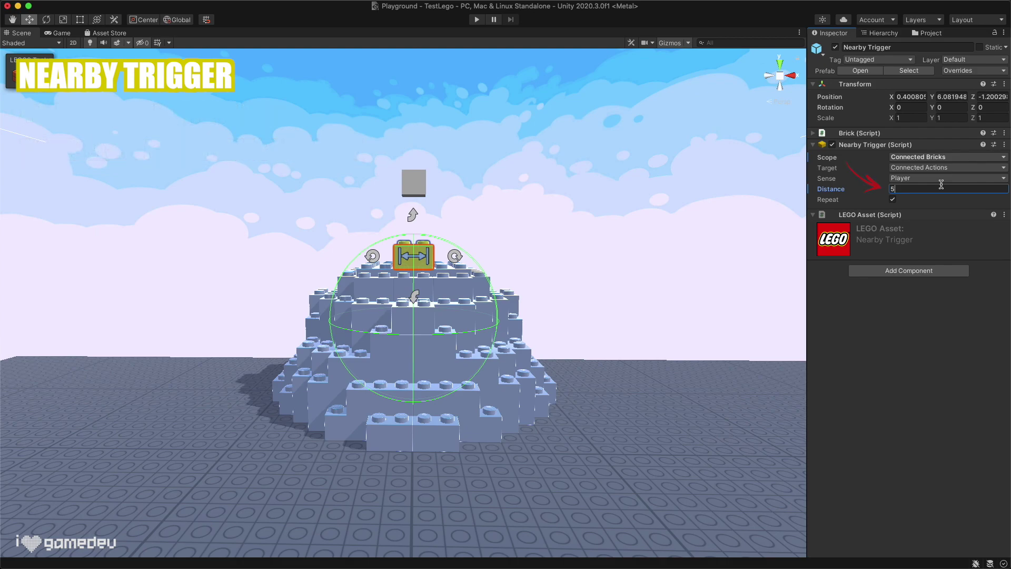
Walk the minifigure to the brick pile in Play mode to watch it explode, then stop.
{"action": "left_click", "coordinate": [477, 20]}
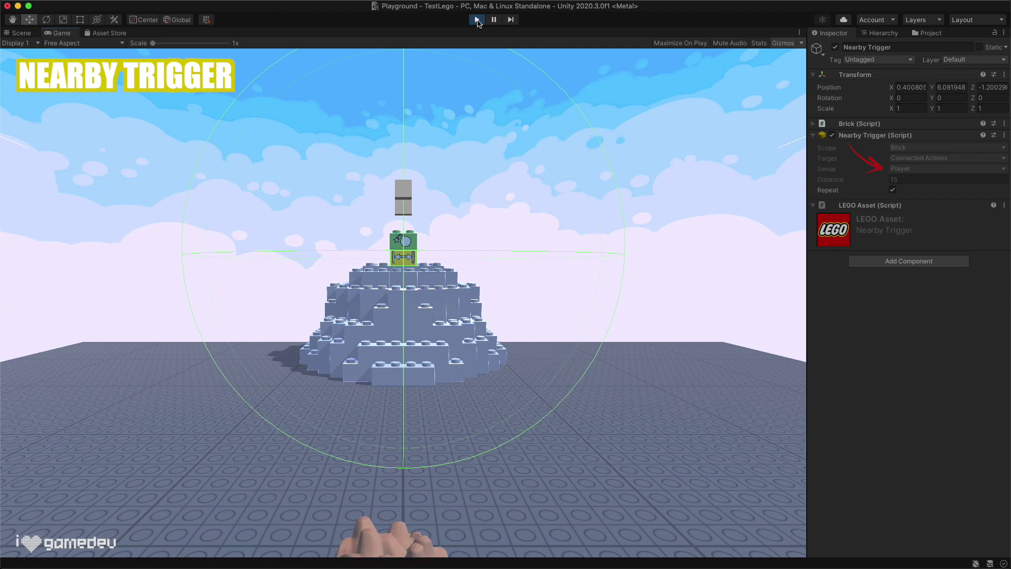
{"action": "key", "text": "w"}
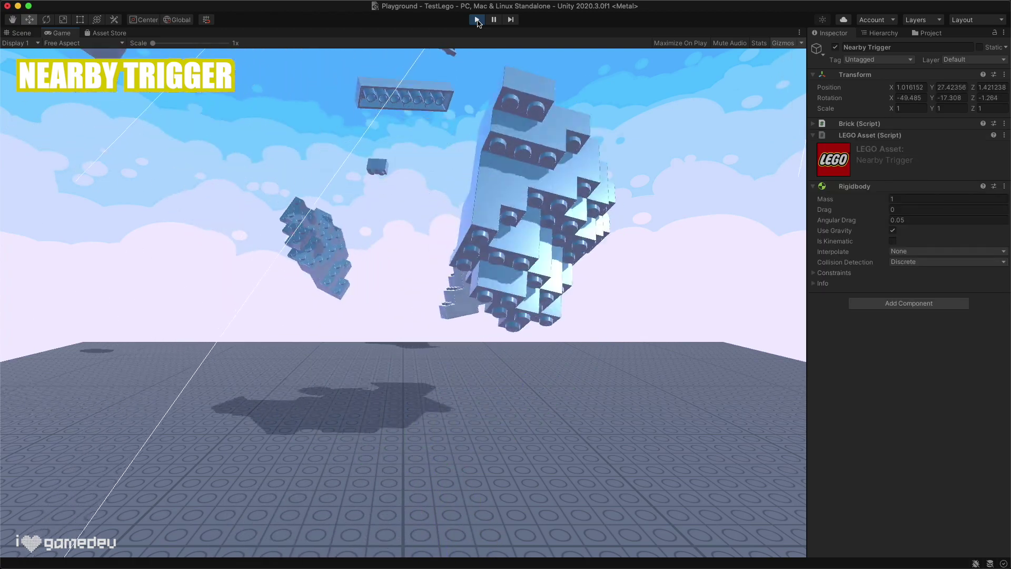
{"action": "left_click", "coordinate": [478, 20]}
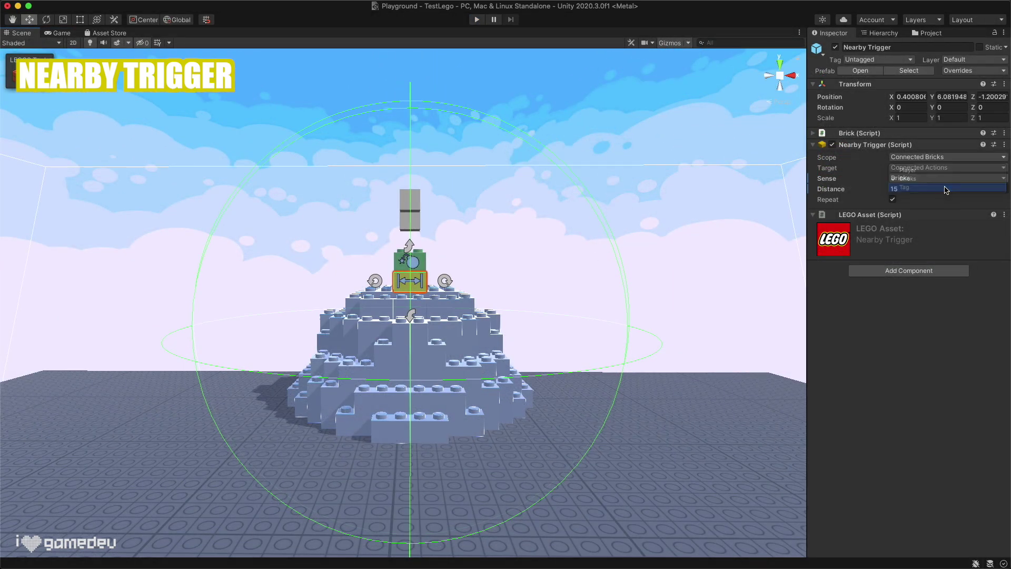
Switch Sense to Tag, add an Enemy tag to the tag list, and select the flying enemy.
{"action": "left_click", "coordinate": [946, 189]}
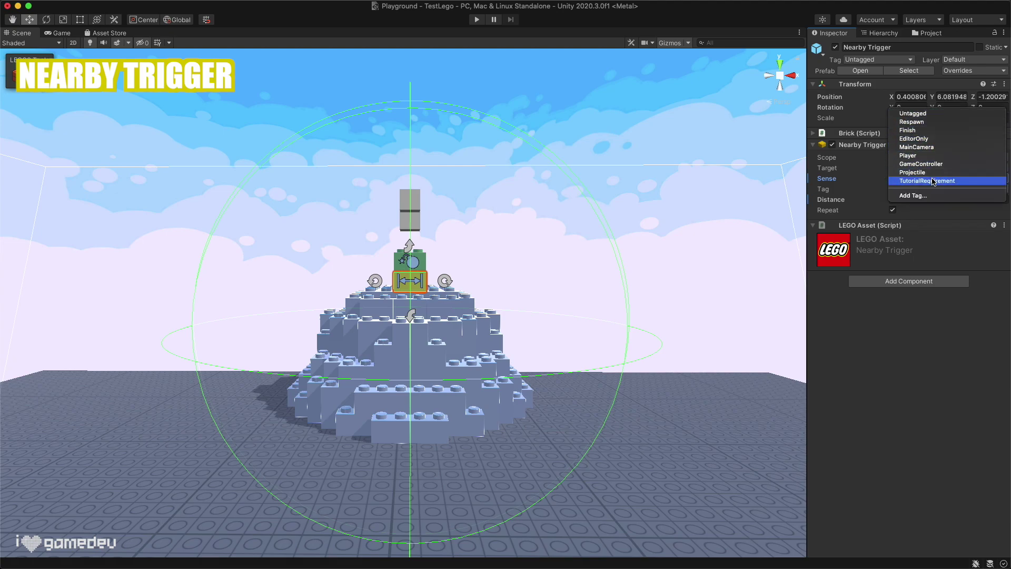
{"action": "key", "text": "Escape"}
{"action": "left_click", "coordinate": [894, 60]}
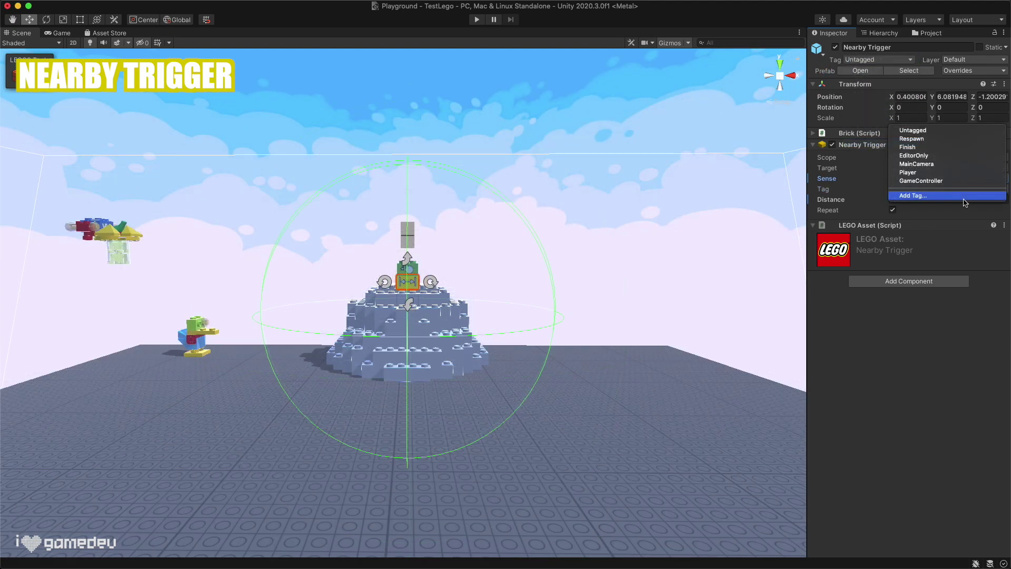
{"action": "left_click", "coordinate": [964, 198]}
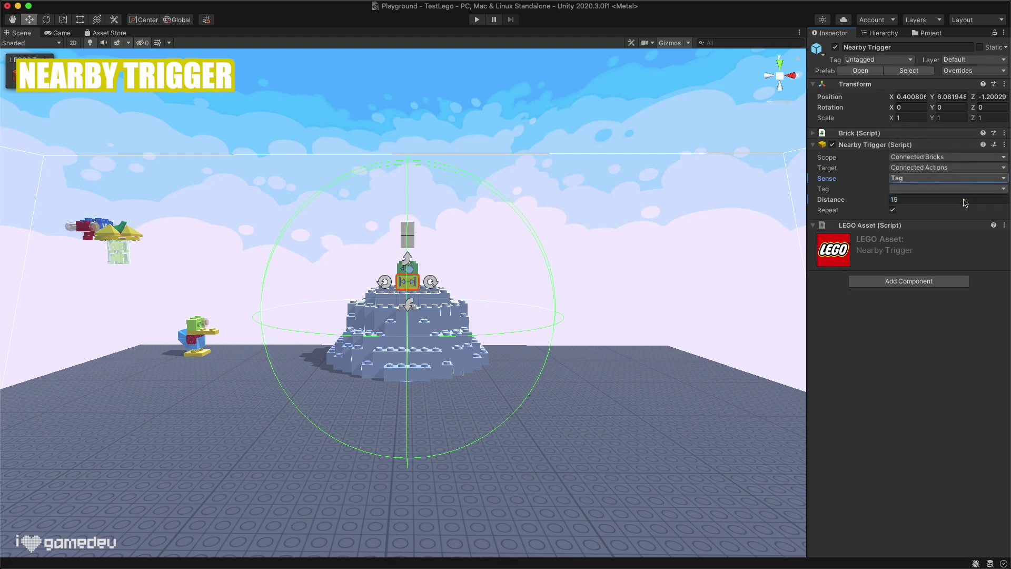
{"action": "left_click", "coordinate": [982, 96]}
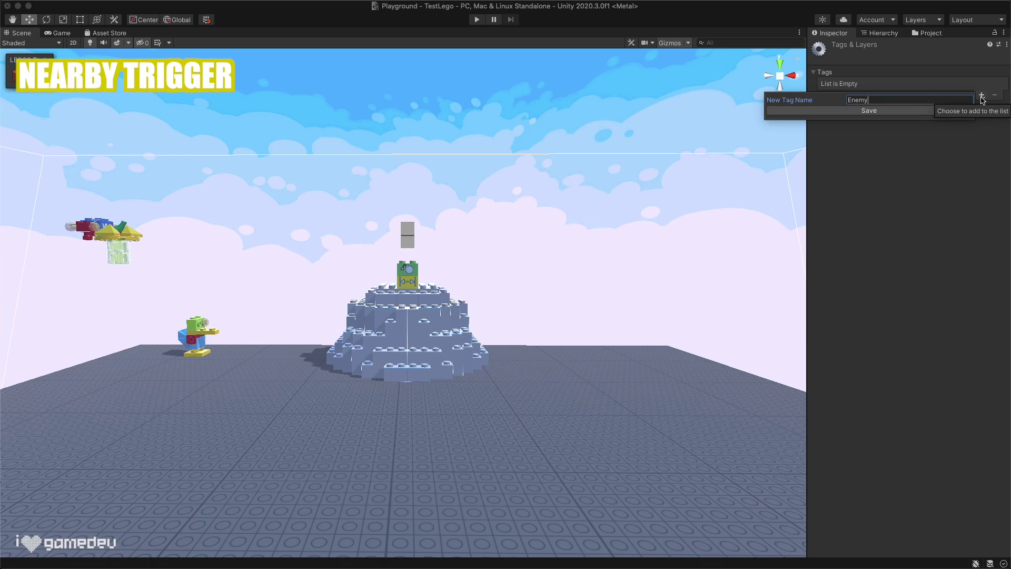
{"action": "type", "text": "Enemy"}
{"action": "left_click", "coordinate": [892, 111]}
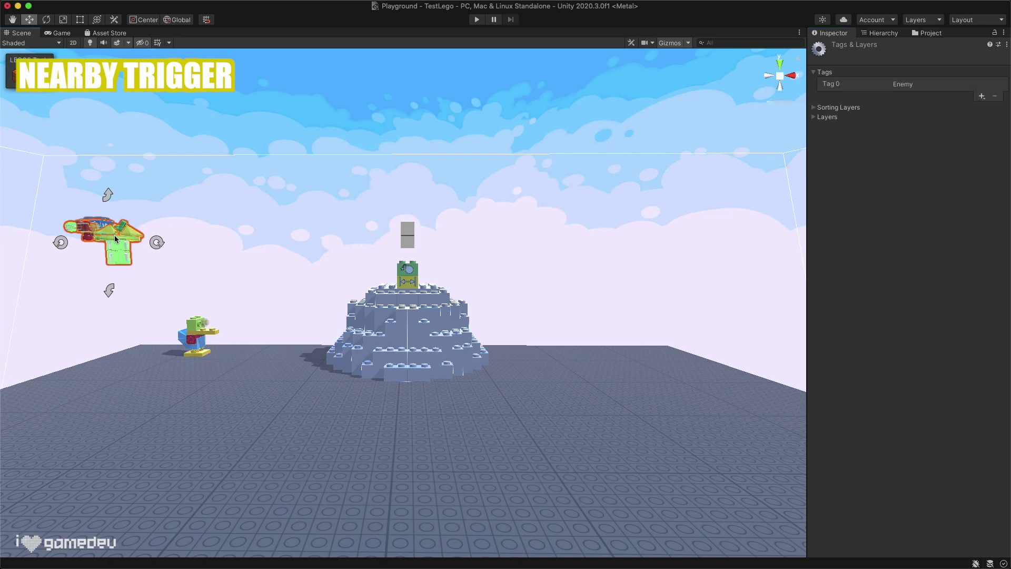
{"action": "left_click", "coordinate": [116, 239]}
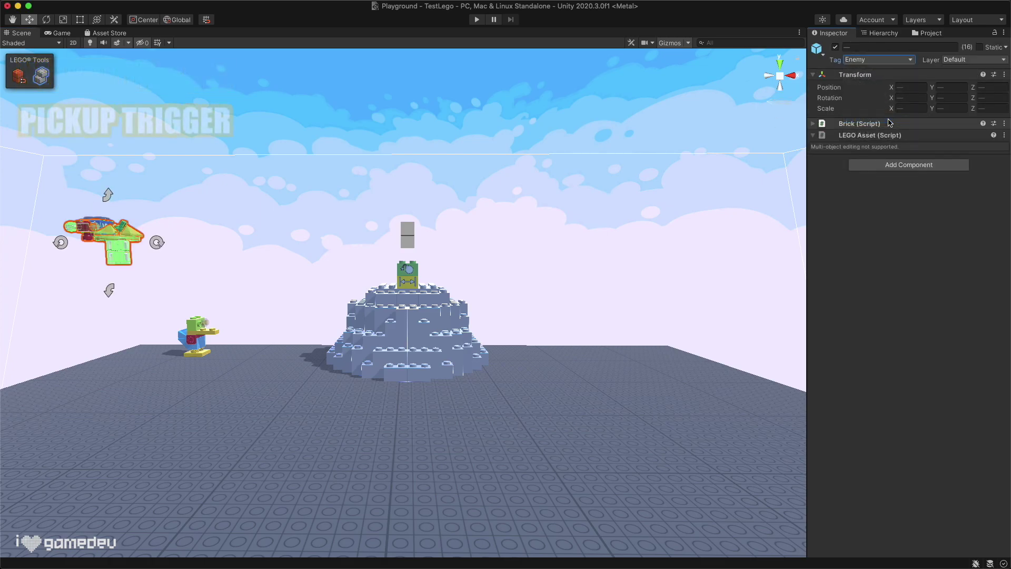
Play and run the minifigure forward and right through every pickup to collect them all.
{"action": "left_click", "coordinate": [477, 20]}
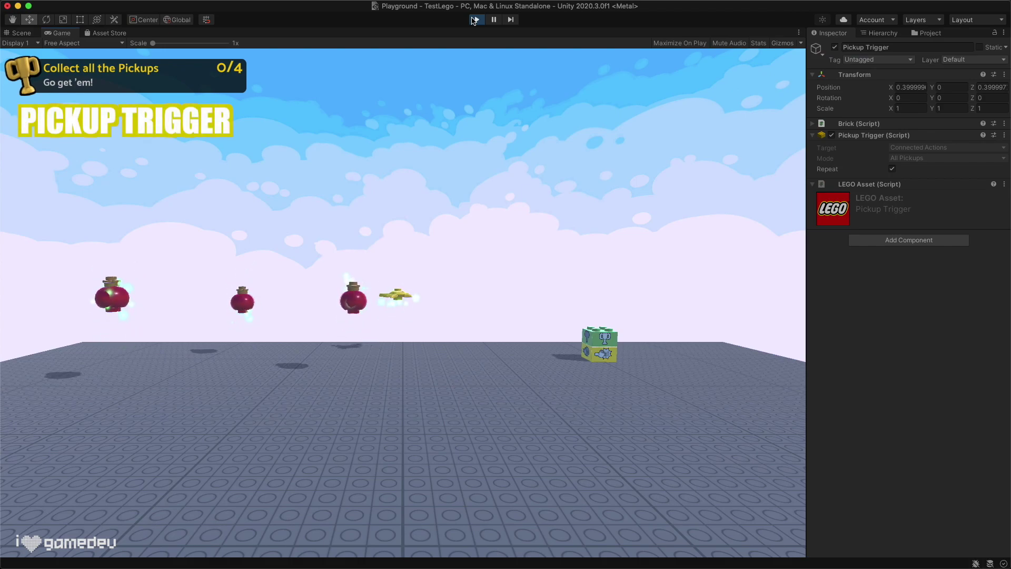
{"action": "key", "text": "w"}
{"action": "key", "text": "d"}
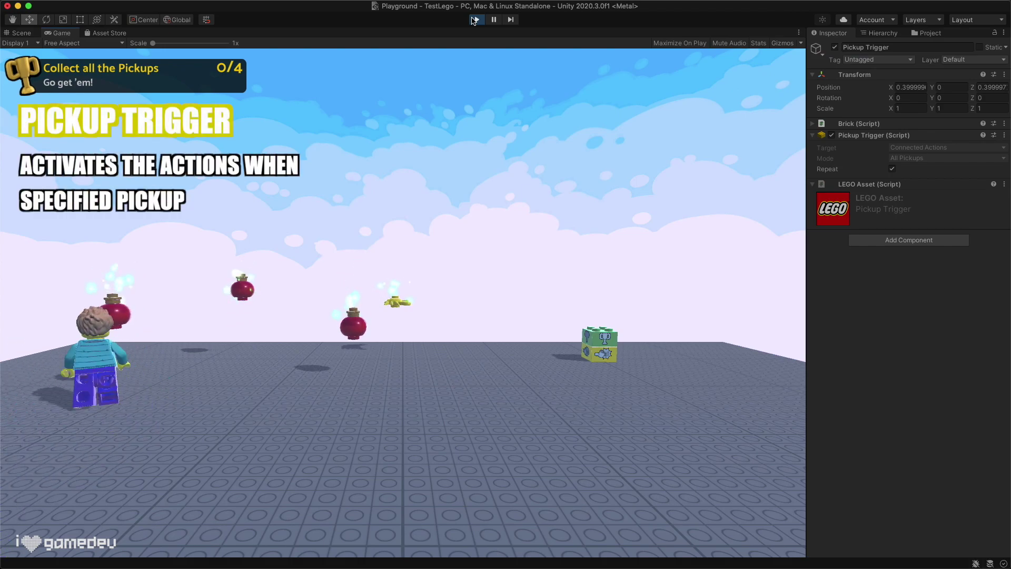
{"action": "key", "text": "d"}
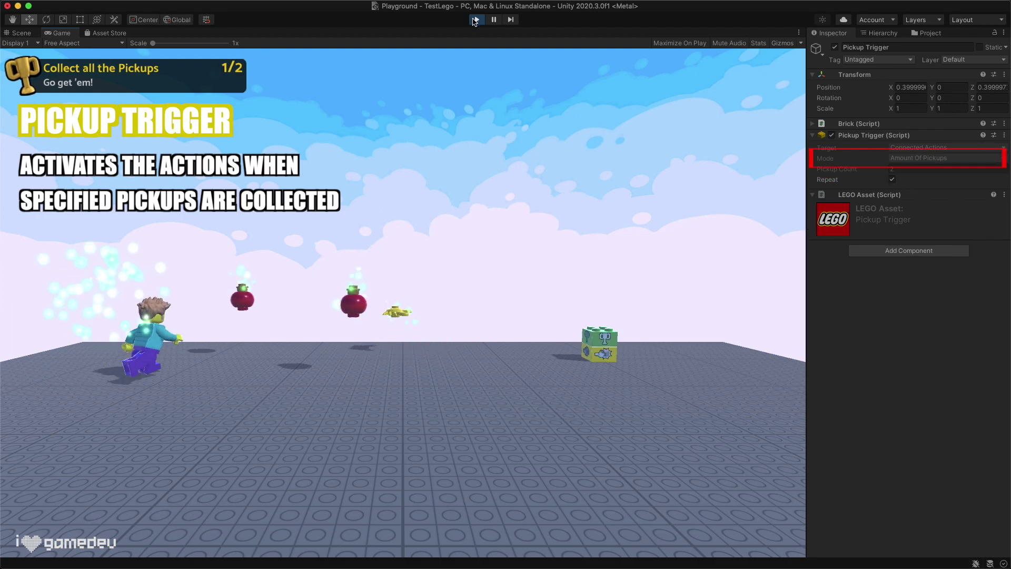
{"action": "key", "text": "d"}
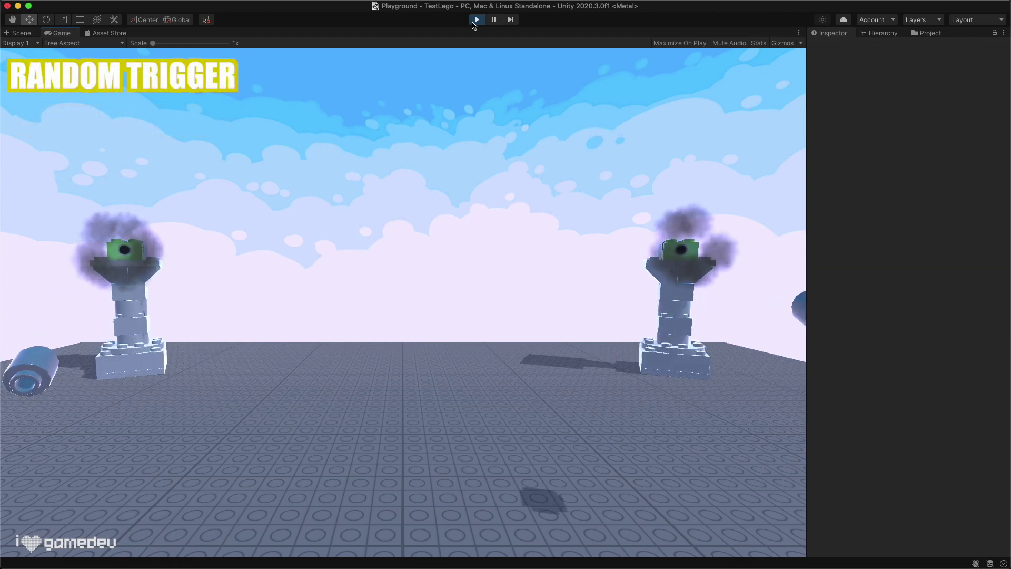
Run the minifigure around the two towers as they fire at random 0–5 second intervals.
{"action": "key", "text": "w"}
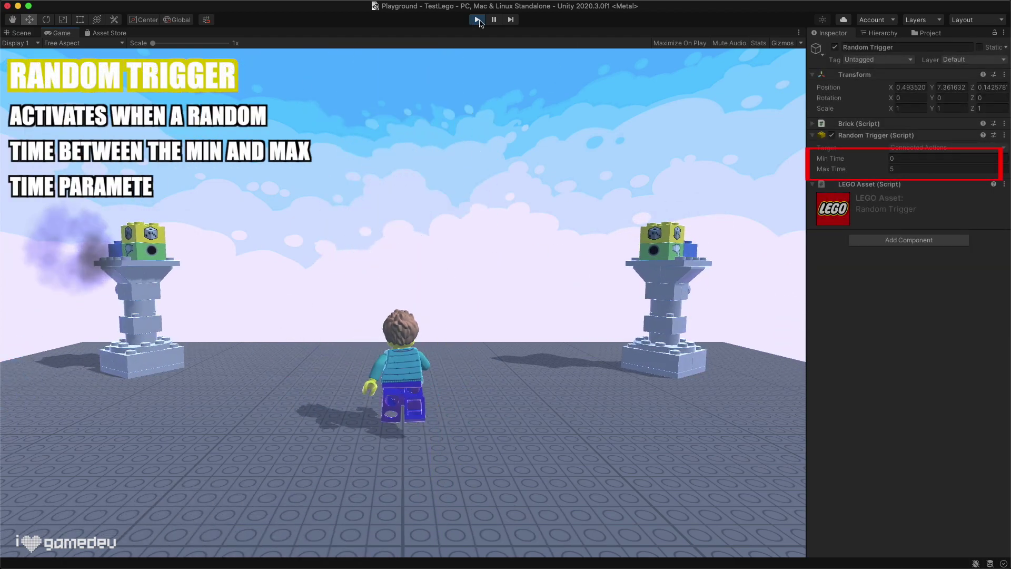
{"action": "key", "text": "s"}
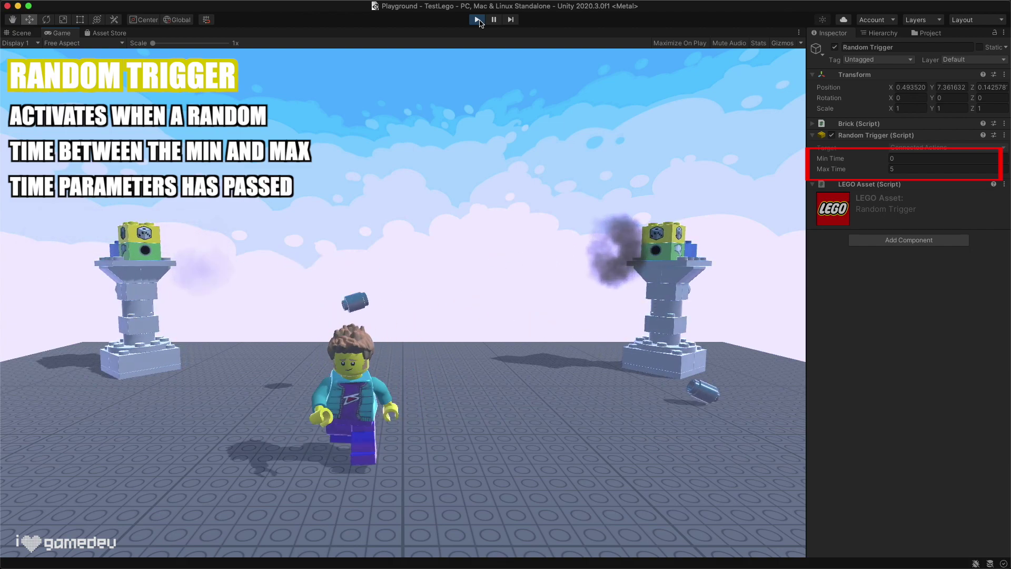
{"action": "key", "text": "w"}
{"action": "key", "text": "a"}
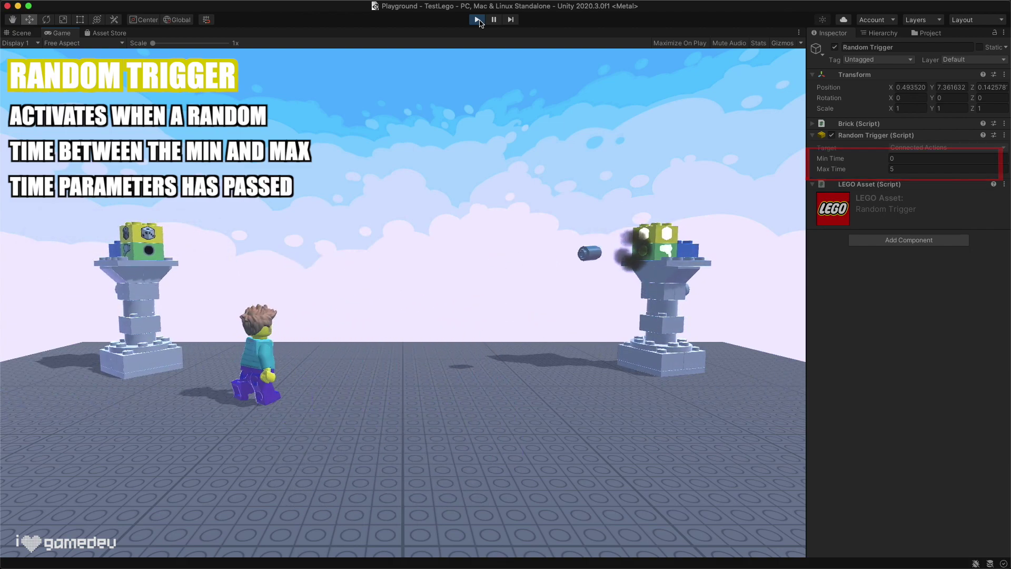
{"action": "key", "text": "d"}
{"action": "key", "text": "s"}
{"action": "key", "text": "s"}
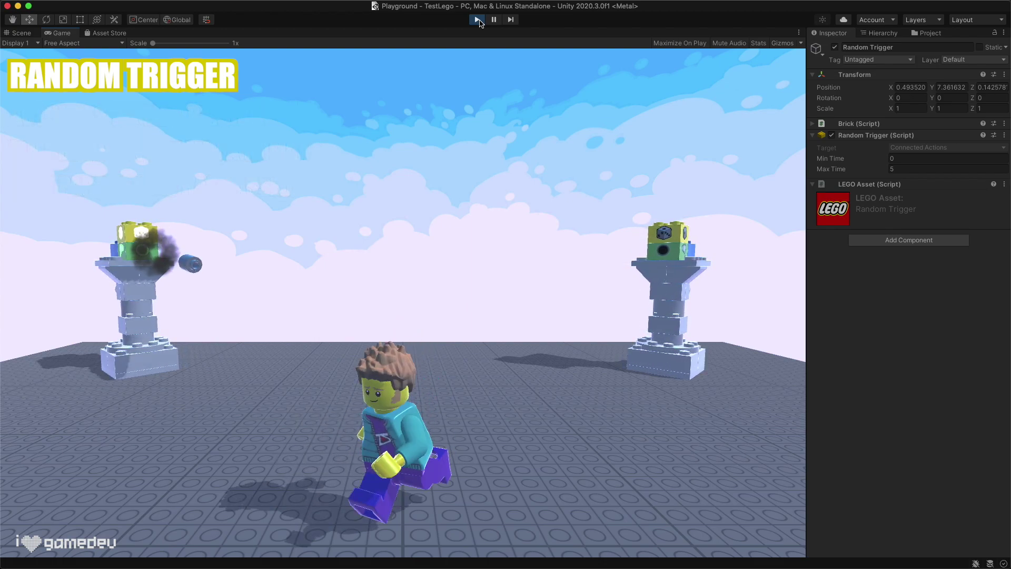
{"action": "key", "text": "a"}
{"action": "key", "text": "d"}
{"action": "key", "text": "s"}
{"action": "key", "text": "w"}
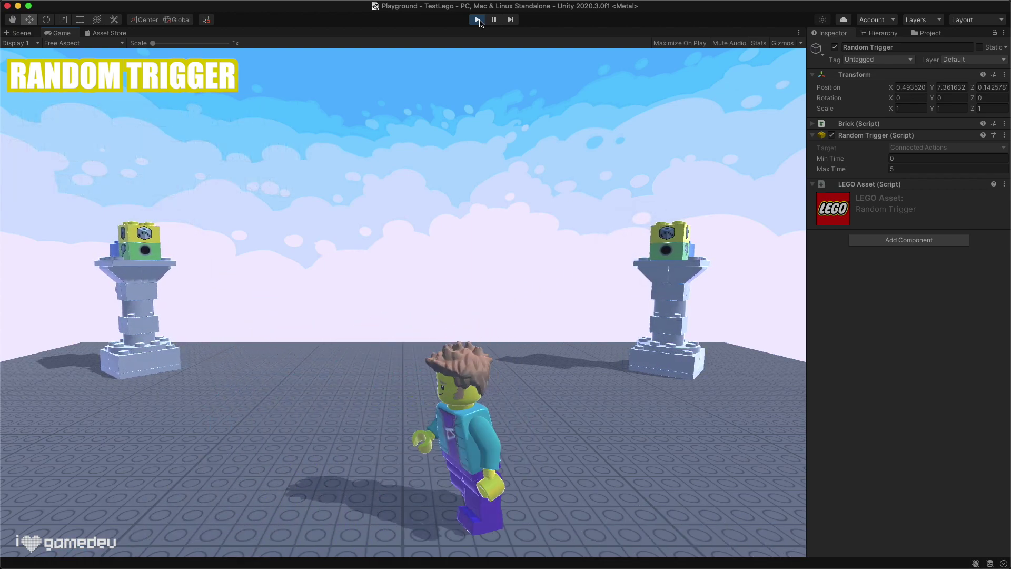
{"action": "key", "text": "a"}
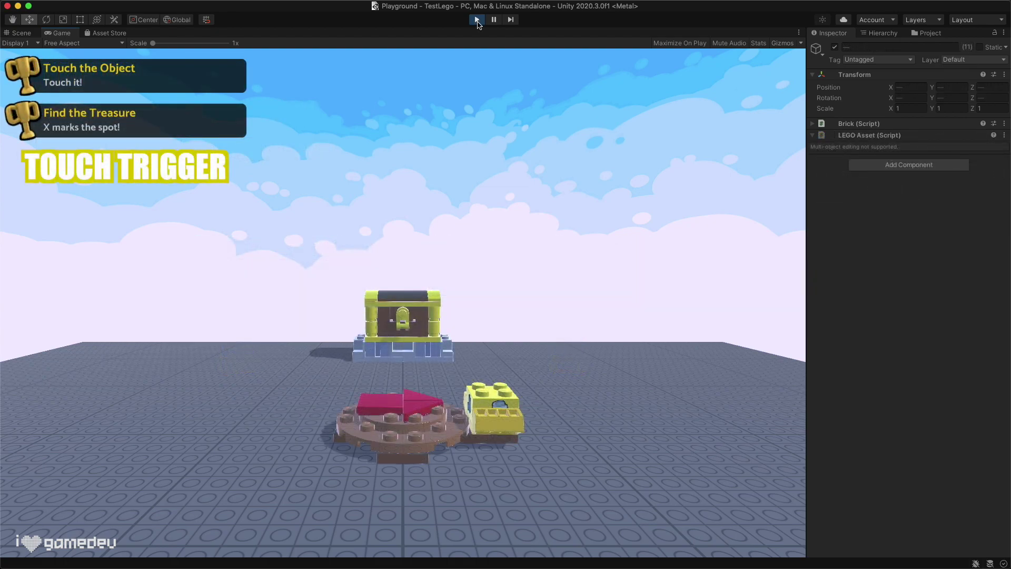
Walk the minifigure to the treasure chest and into its brick structure, blowing it apart.
{"action": "key", "text": "w"}
{"action": "key", "text": "a"}
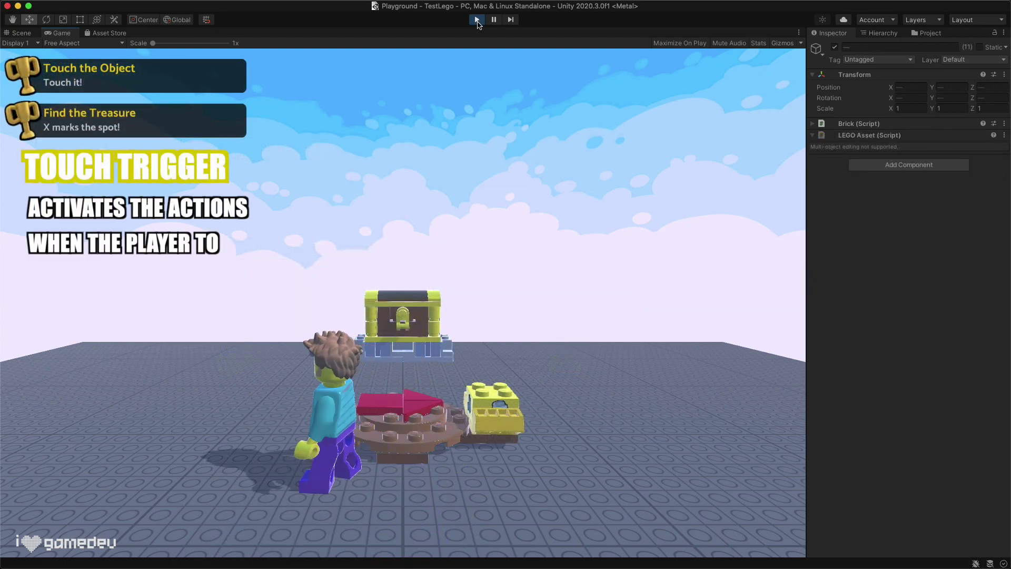
{"action": "key", "text": "d"}
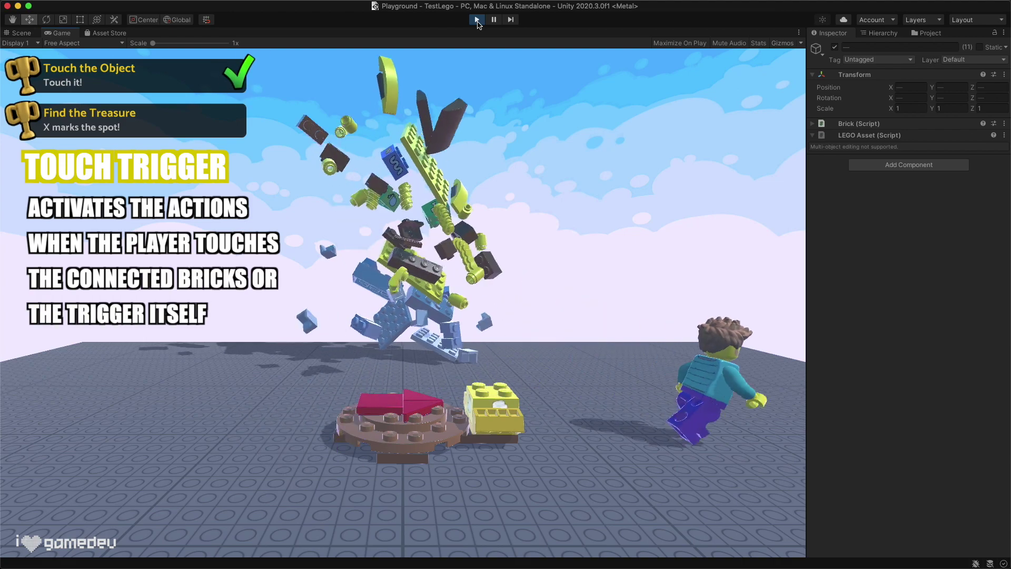